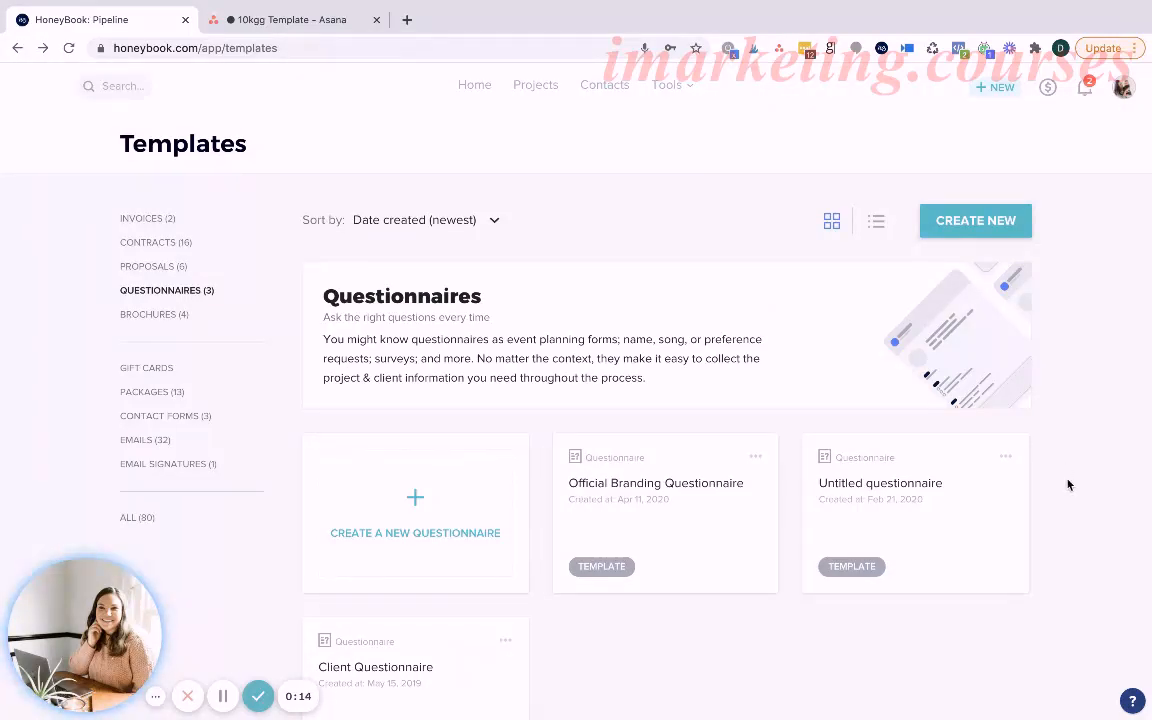
Step: Create a new questionnaire template and name it "10kgg Template Questionnaire"
{"action": "left_click", "coordinate": [444, 498]}
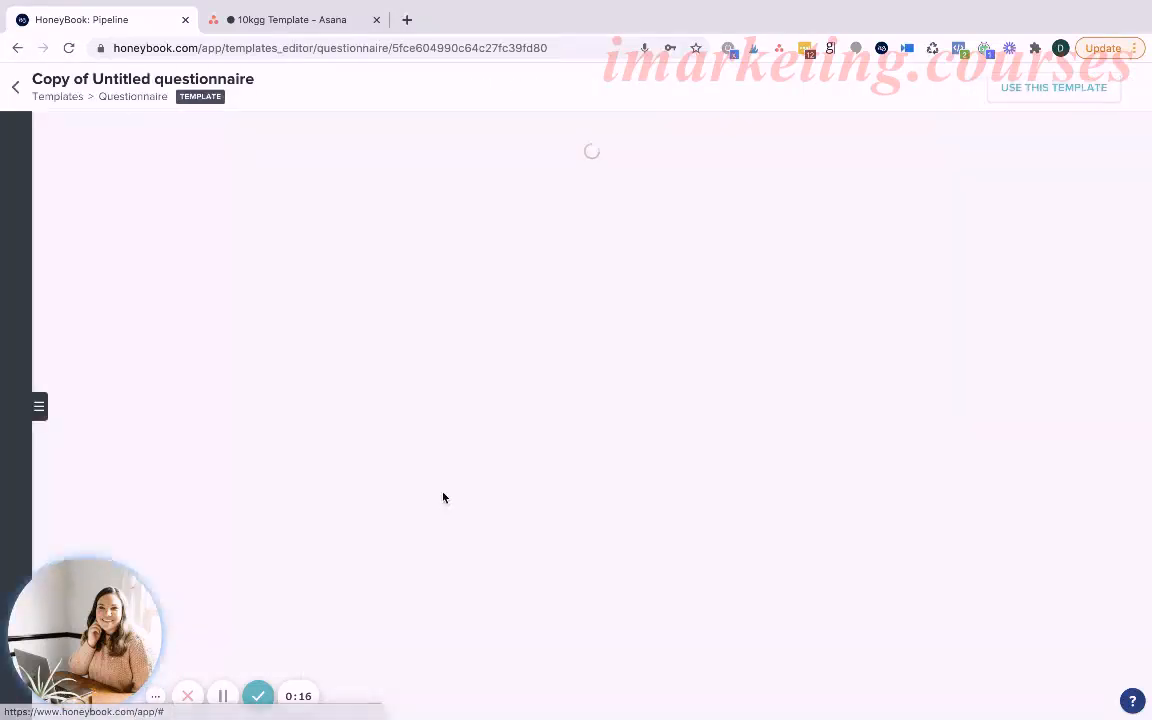
{"action": "left_click_drag", "start_coordinate": [260, 79], "coordinate": [19, 86]}
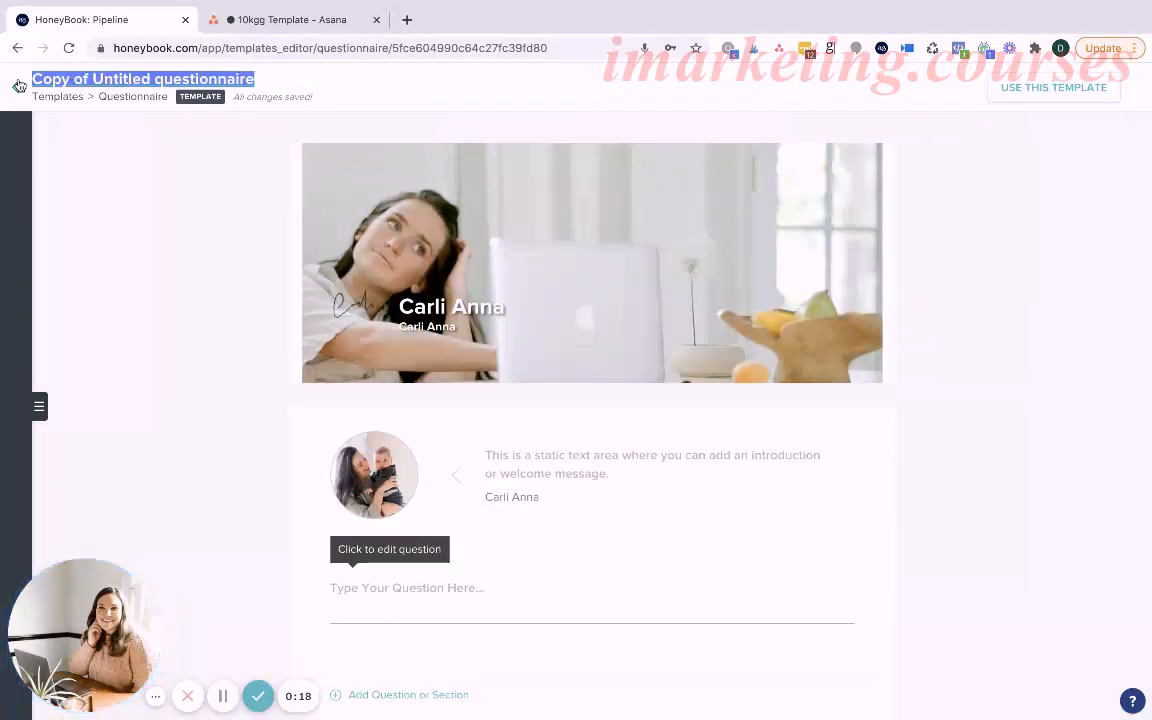
{"action": "type", "text": "10kgg"}
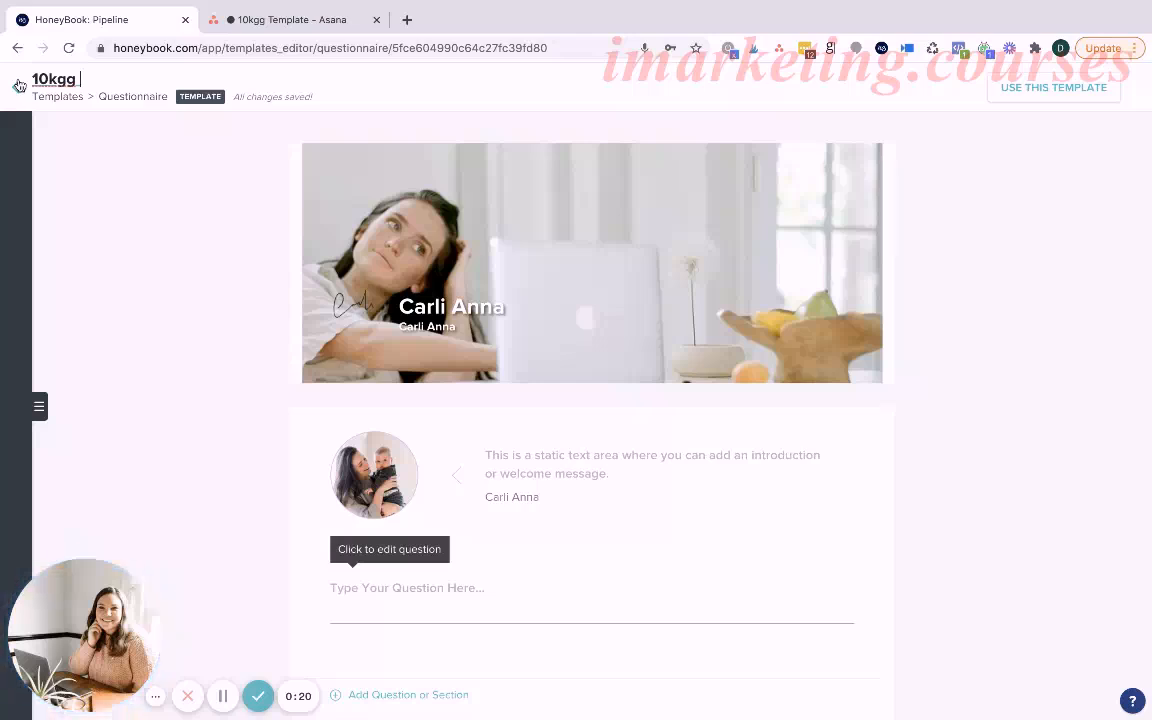
{"action": "type", "text": " Template Questio"}
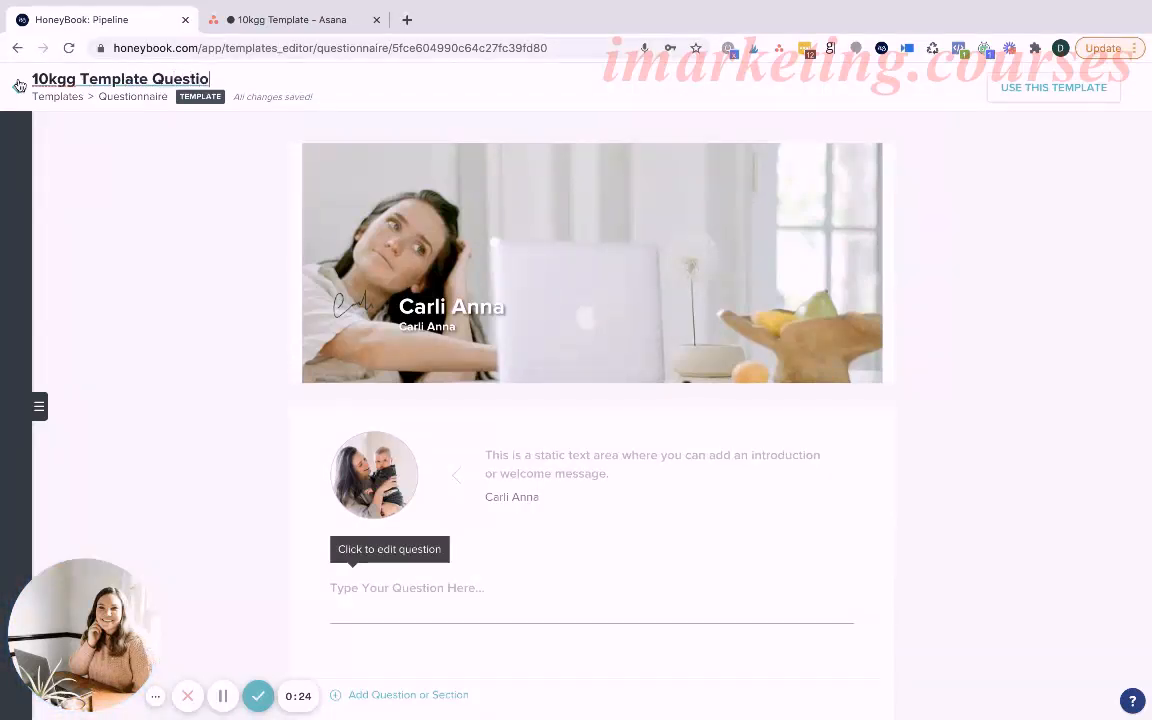
{"action": "type", "text": "nnaire"}
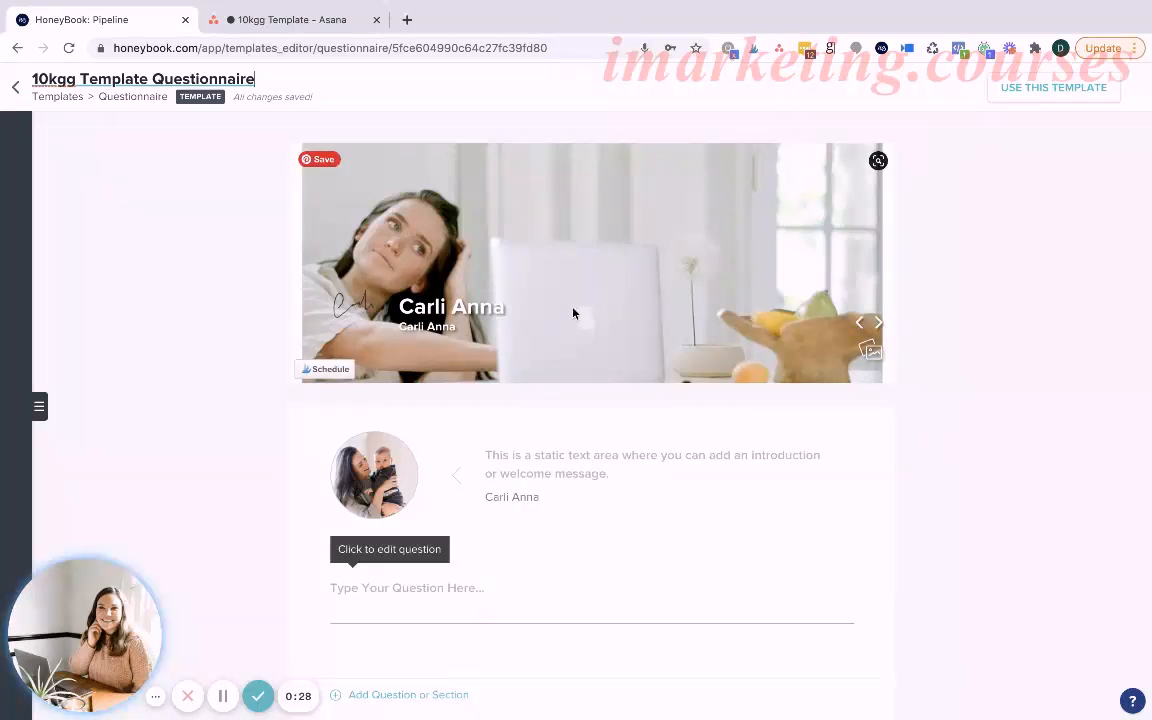
Step: Set the text of the questionnaire's first question, below the introduction, to "Full Name"
{"action": "scroll", "coordinate": [627, 459], "scroll_direction": "down", "scroll_amount": 1}
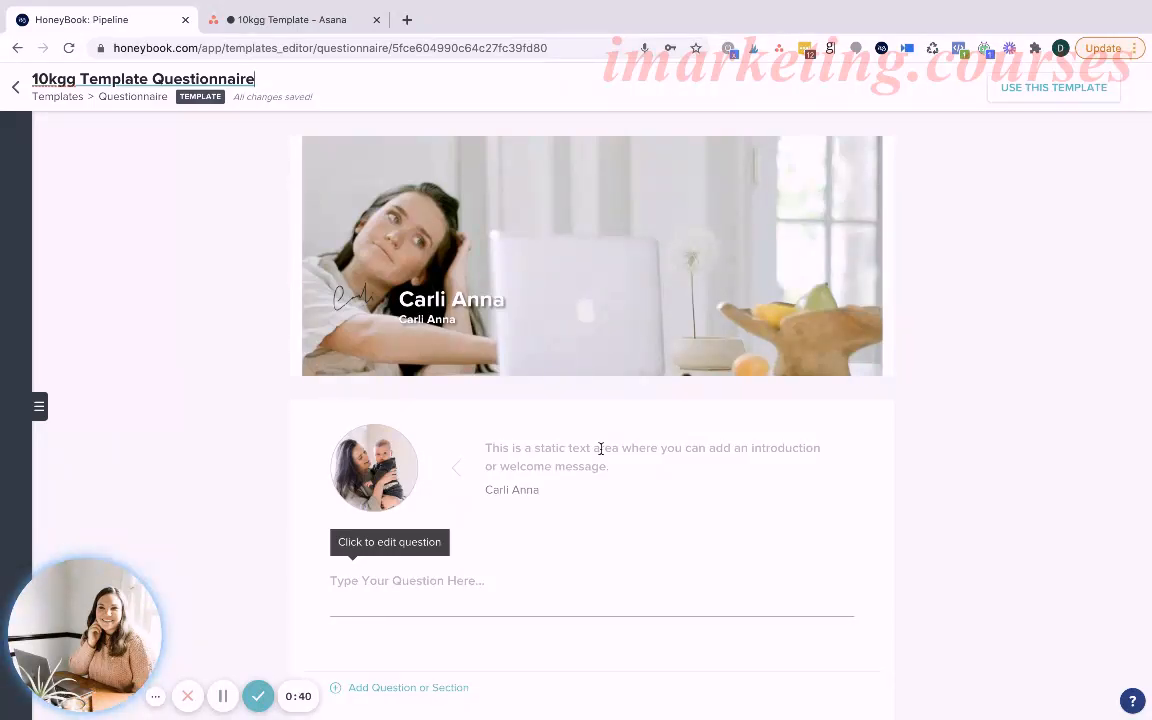
{"action": "left_click", "coordinate": [470, 580]}
{"action": "scroll", "coordinate": [540, 483], "scroll_direction": "down", "scroll_amount": 1}
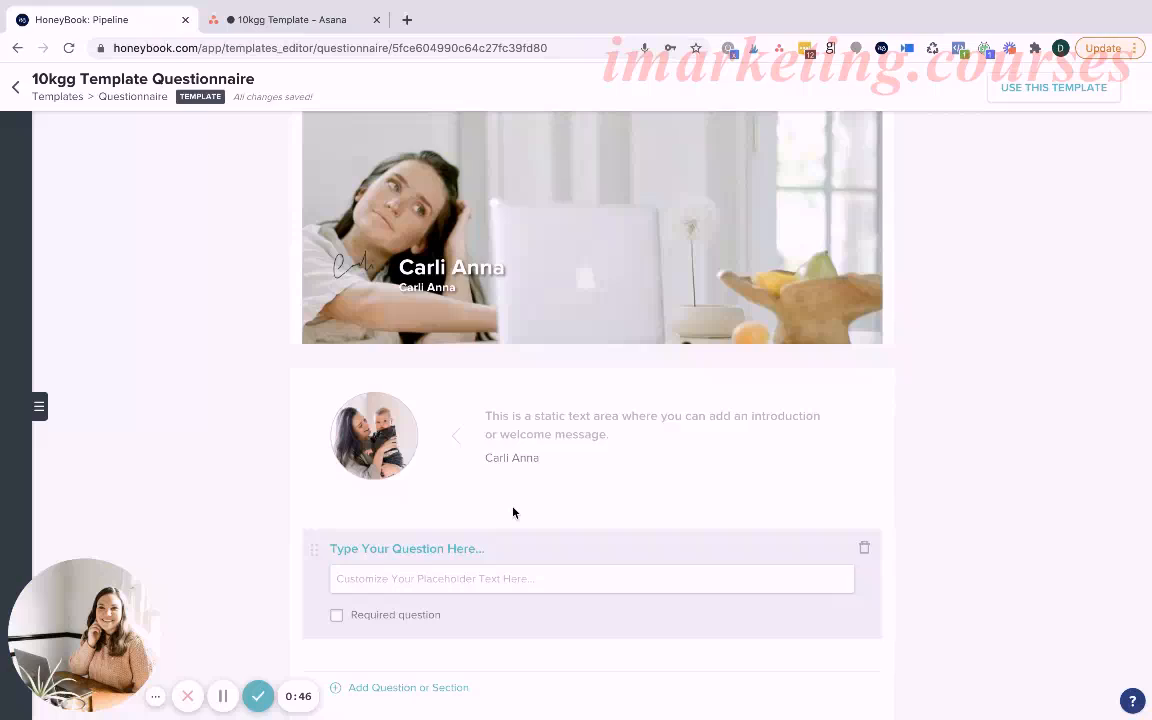
{"action": "type", "text": "Full"}
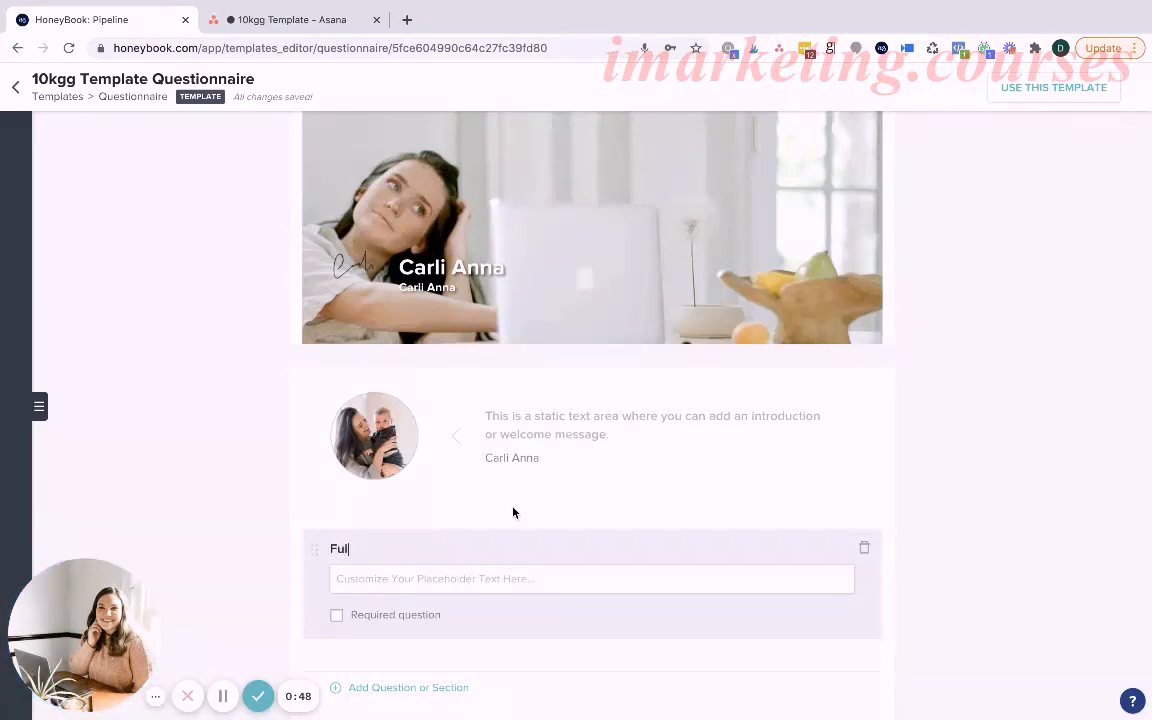
{"action": "type", "text": " Name"}
Step: Add a Text Area question titled "Mailing Address" below the Full Name question
{"action": "left_click", "coordinate": [437, 687]}
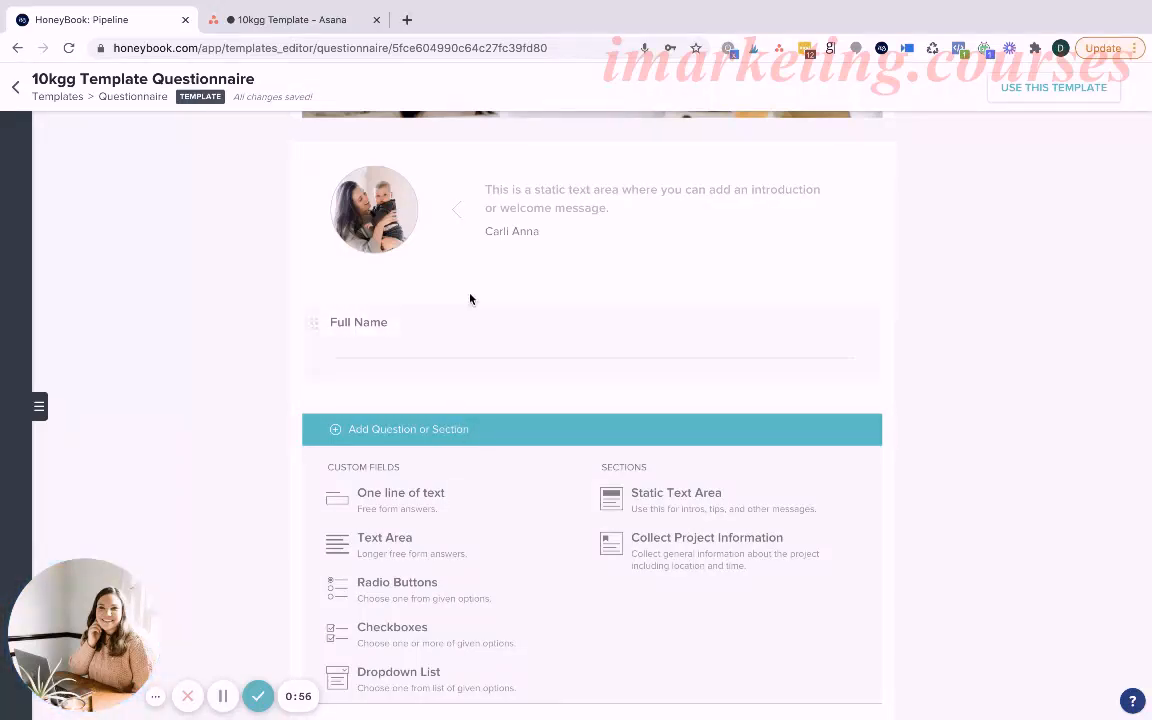
{"action": "left_click", "coordinate": [419, 547]}
{"action": "scroll", "coordinate": [420, 548], "scroll_direction": "up", "scroll_amount": 5}
{"action": "scroll", "coordinate": [464, 451], "scroll_direction": "down", "scroll_amount": 2}
{"action": "left_click", "coordinate": [437, 544]}
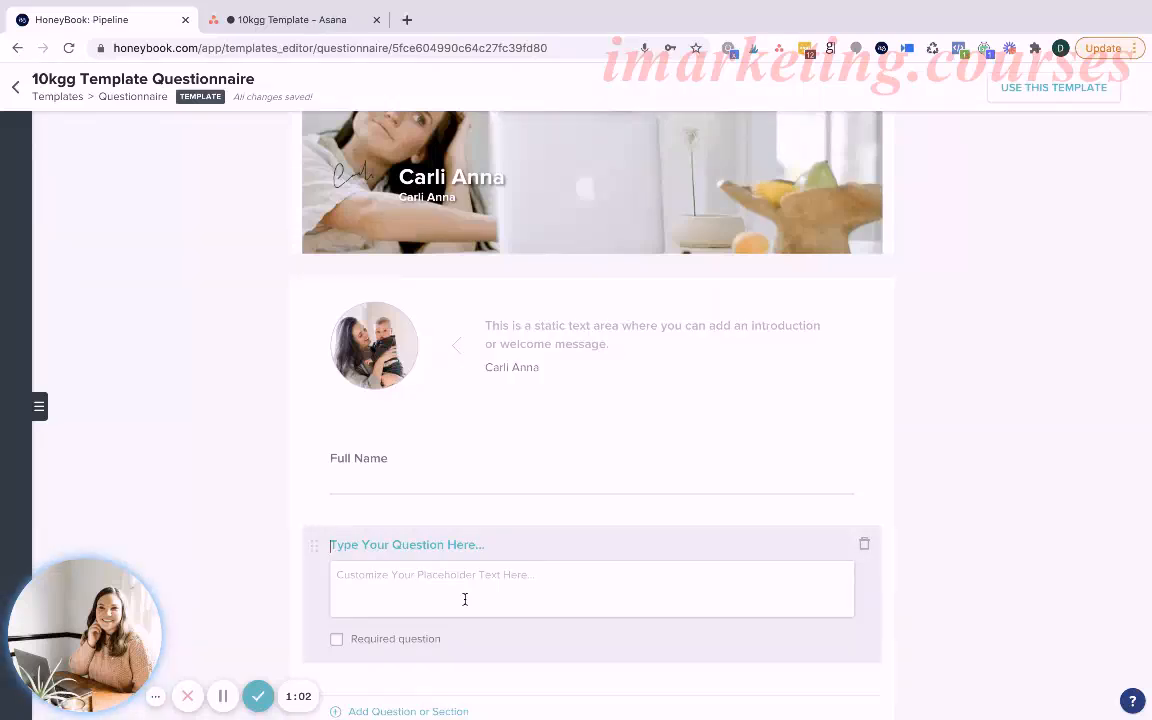
{"action": "type", "text": "Mail"}
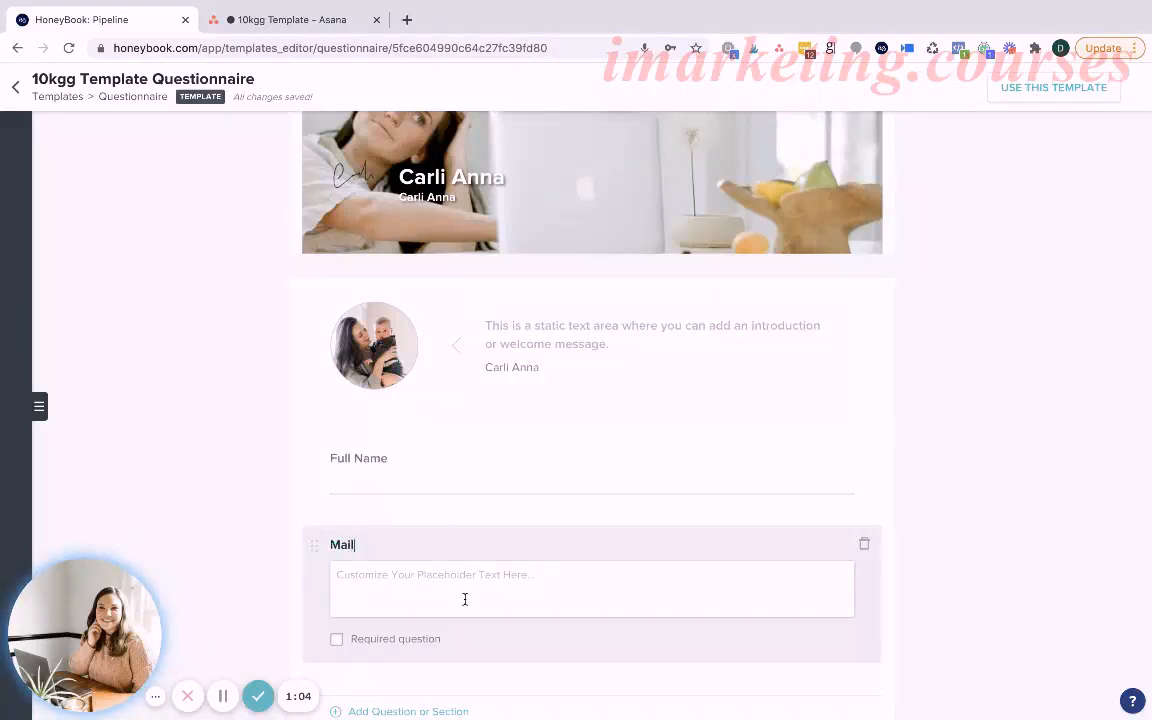
{"action": "type", "text": "ing Address"}
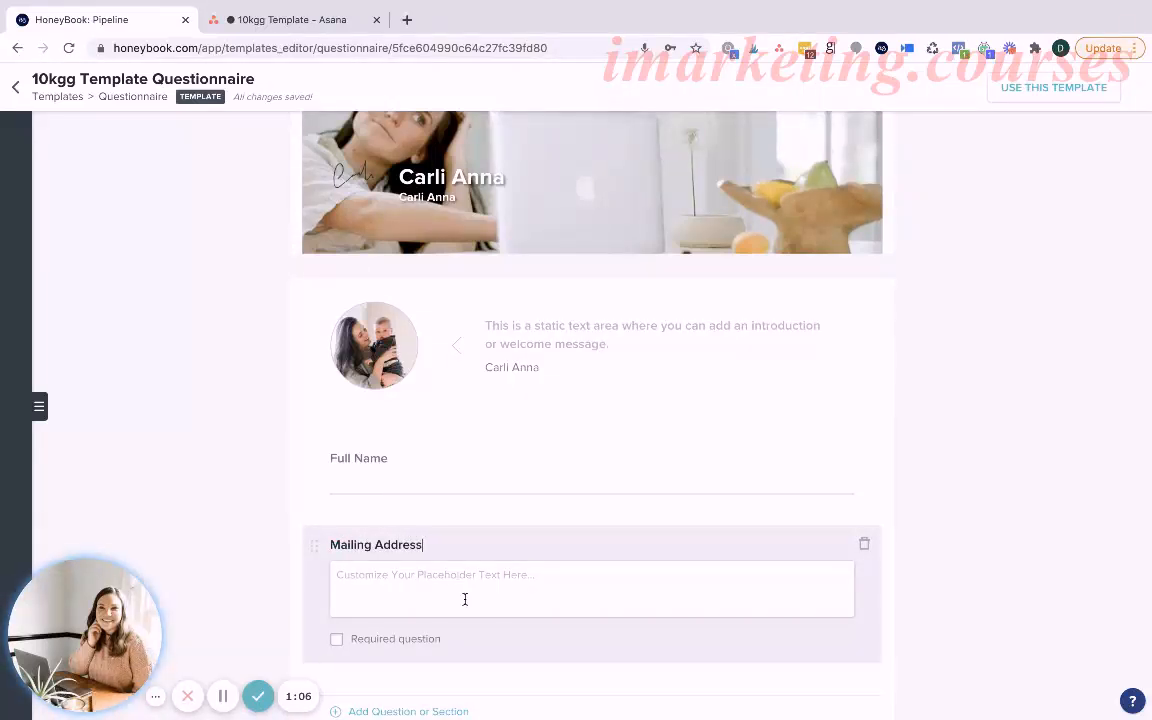
{"action": "left_click", "coordinate": [946, 445]}
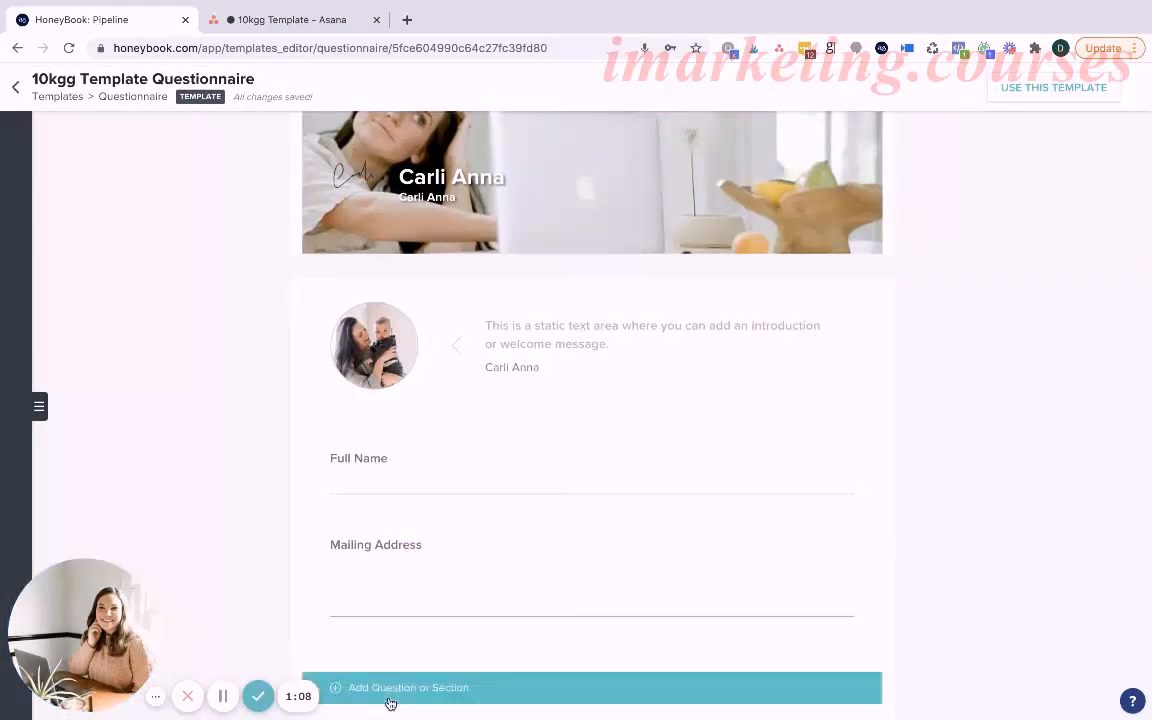
Step: Show the available question and section types, and try to move the Mailing Address question lower
{"action": "left_click", "coordinate": [390, 700]}
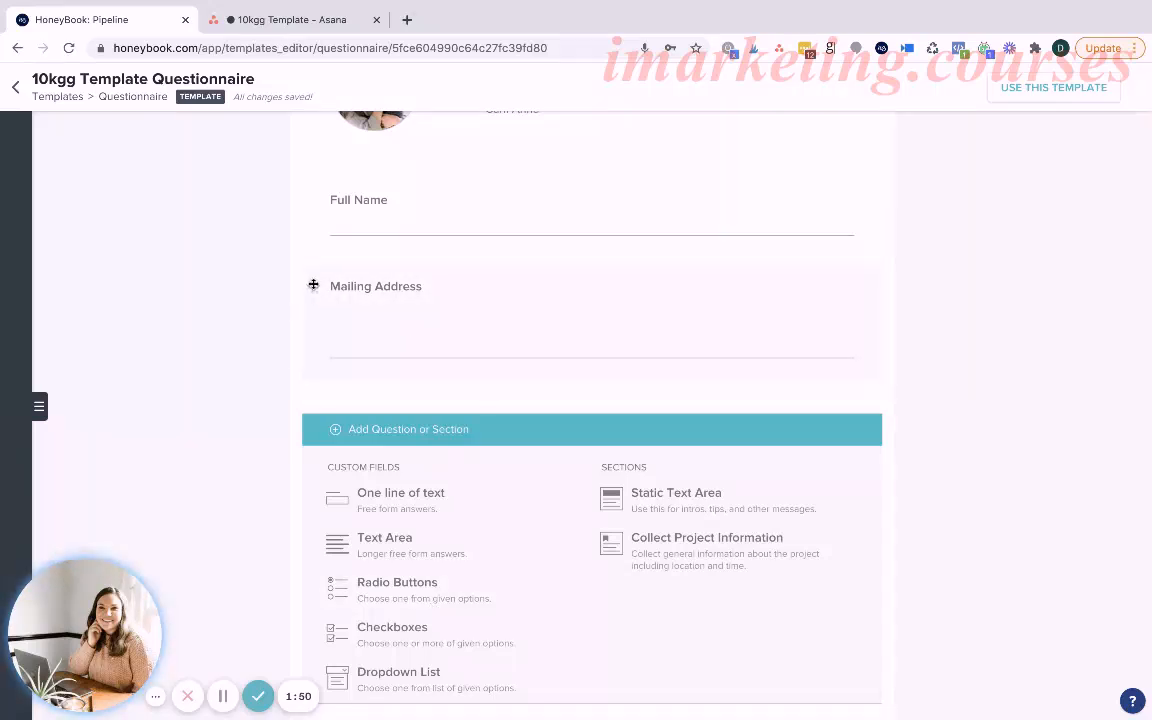
{"action": "left_click_drag", "start_coordinate": [313, 287], "coordinate": [297, 346]}
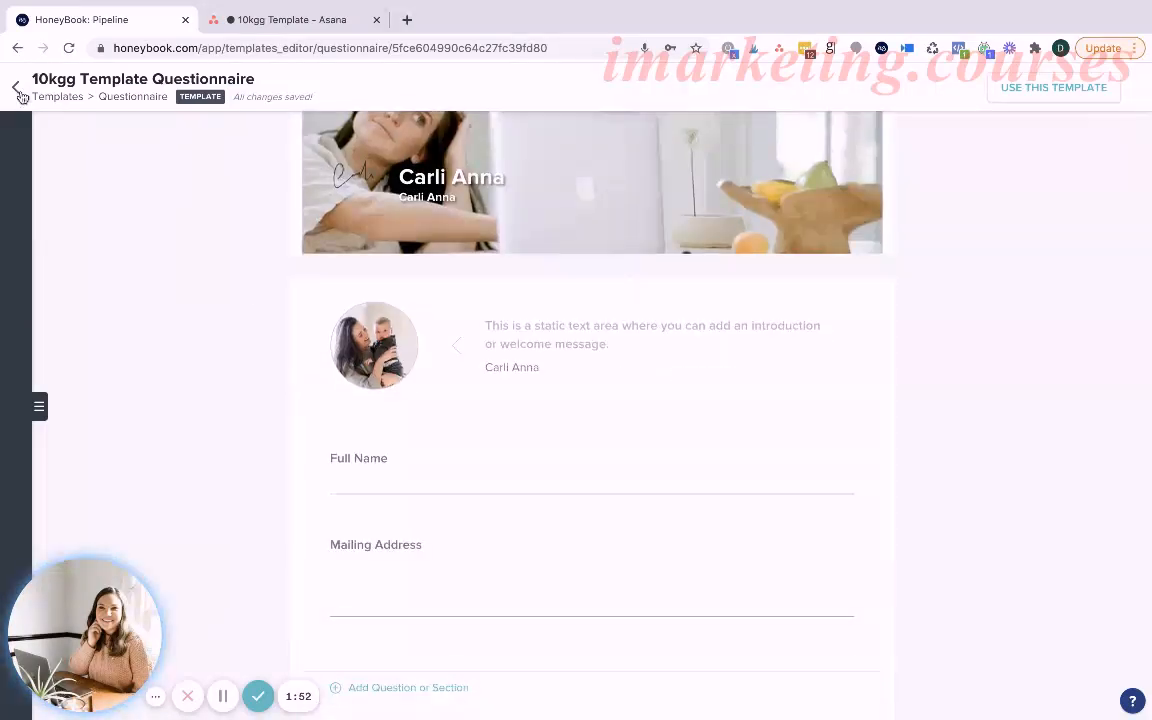
Step: Open the Official Branding Questionnaire template and review its questions and answer types through to the end
{"action": "left_click", "coordinate": [16, 87]}
{"action": "left_click", "coordinate": [890, 517]}
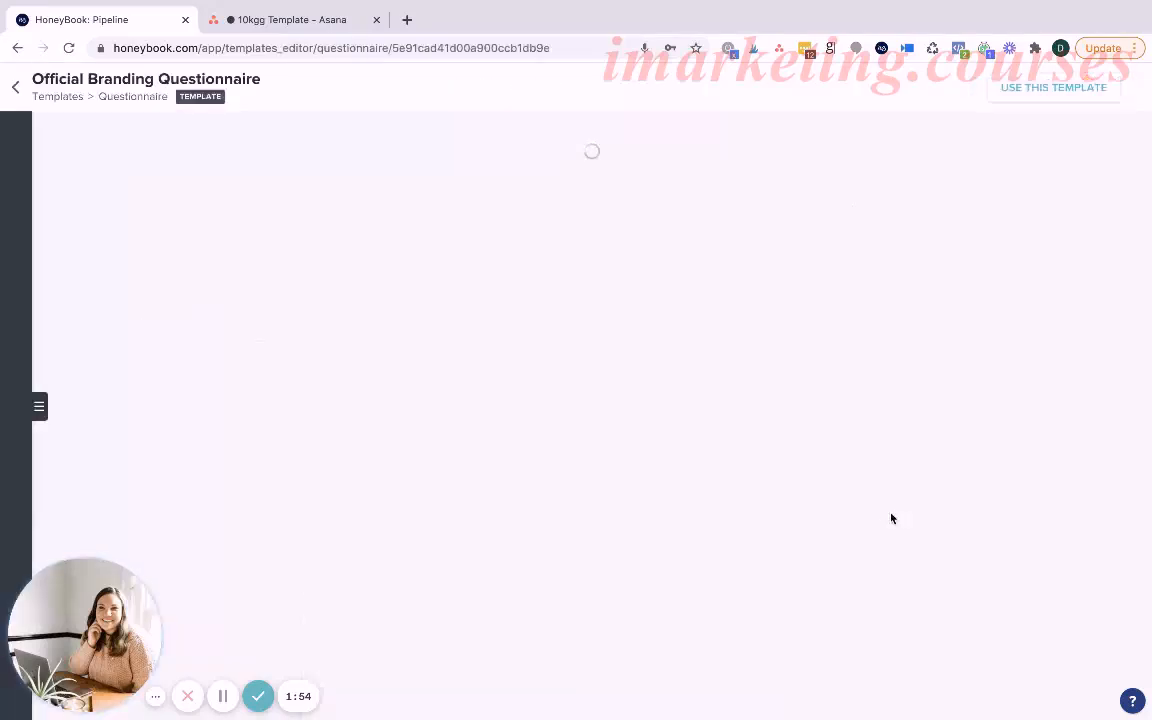
{"action": "scroll", "coordinate": [523, 414], "scroll_direction": "down", "scroll_amount": 3}
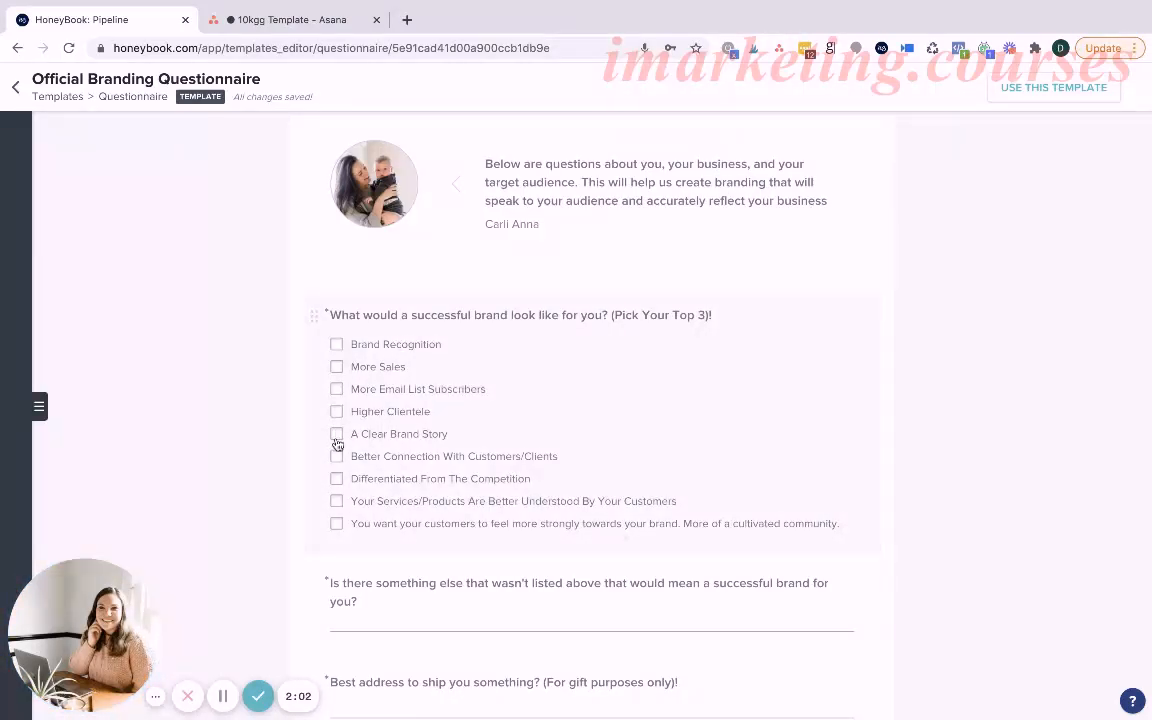
{"action": "scroll", "coordinate": [425, 487], "scroll_direction": "down", "scroll_amount": 3}
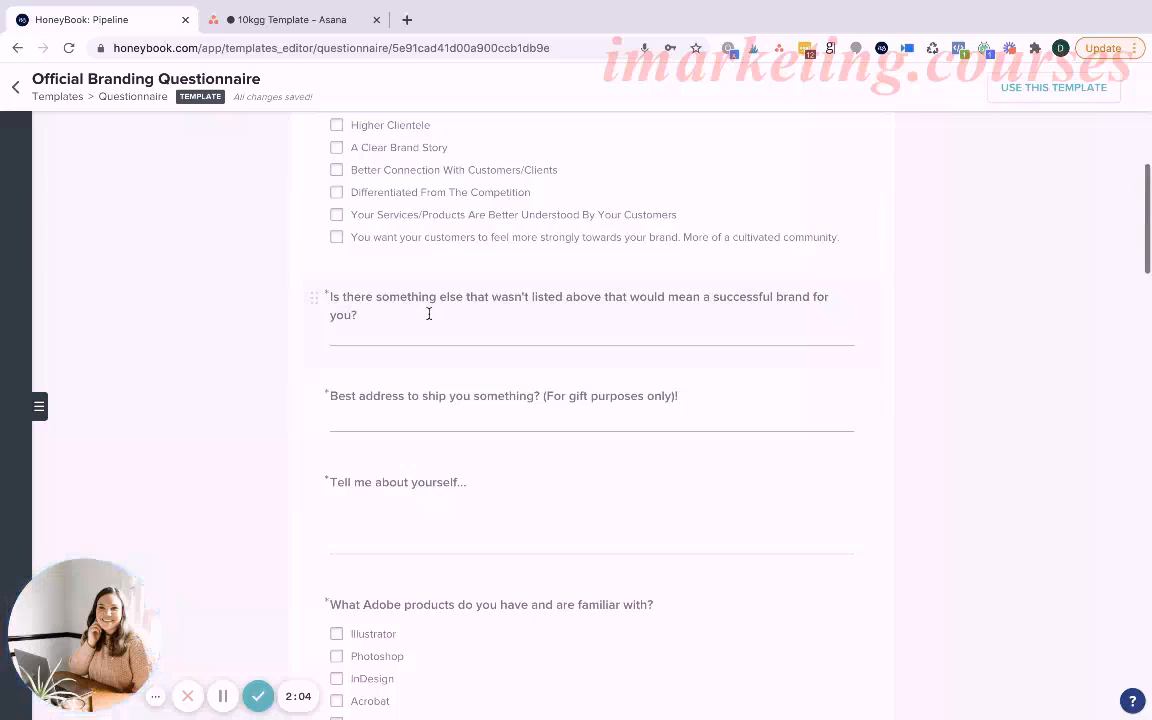
{"action": "scroll", "coordinate": [430, 424], "scroll_direction": "down", "scroll_amount": 3}
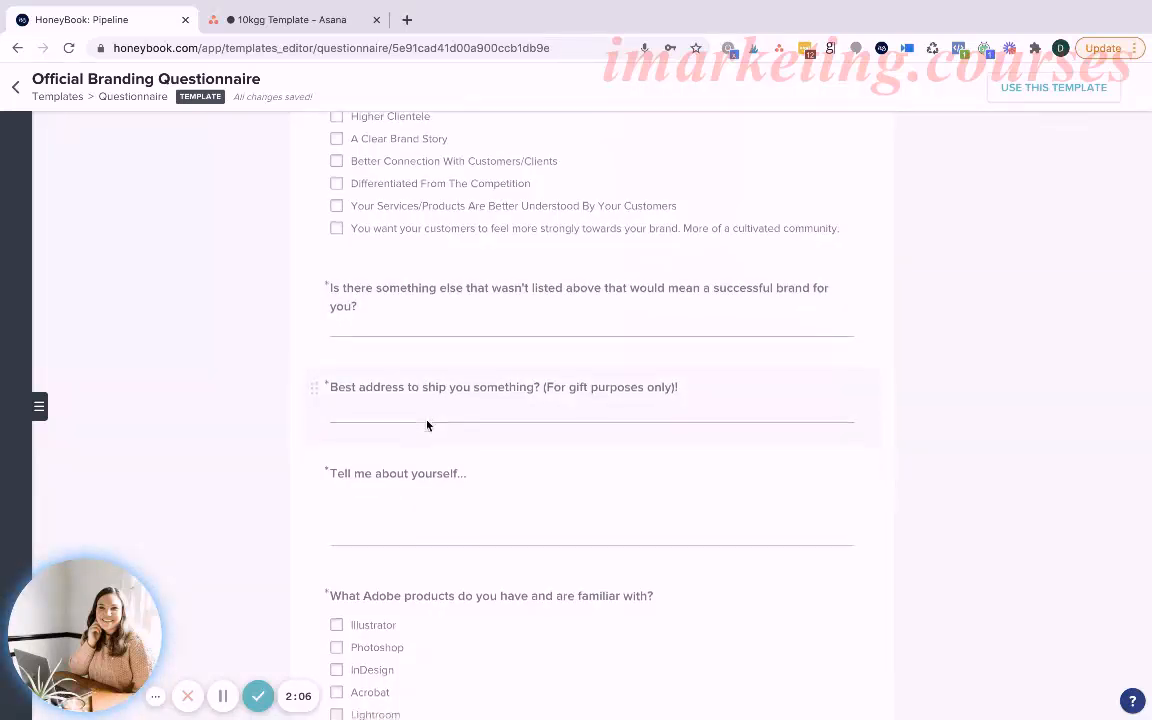
{"action": "scroll", "coordinate": [437, 388], "scroll_direction": "down", "scroll_amount": 2}
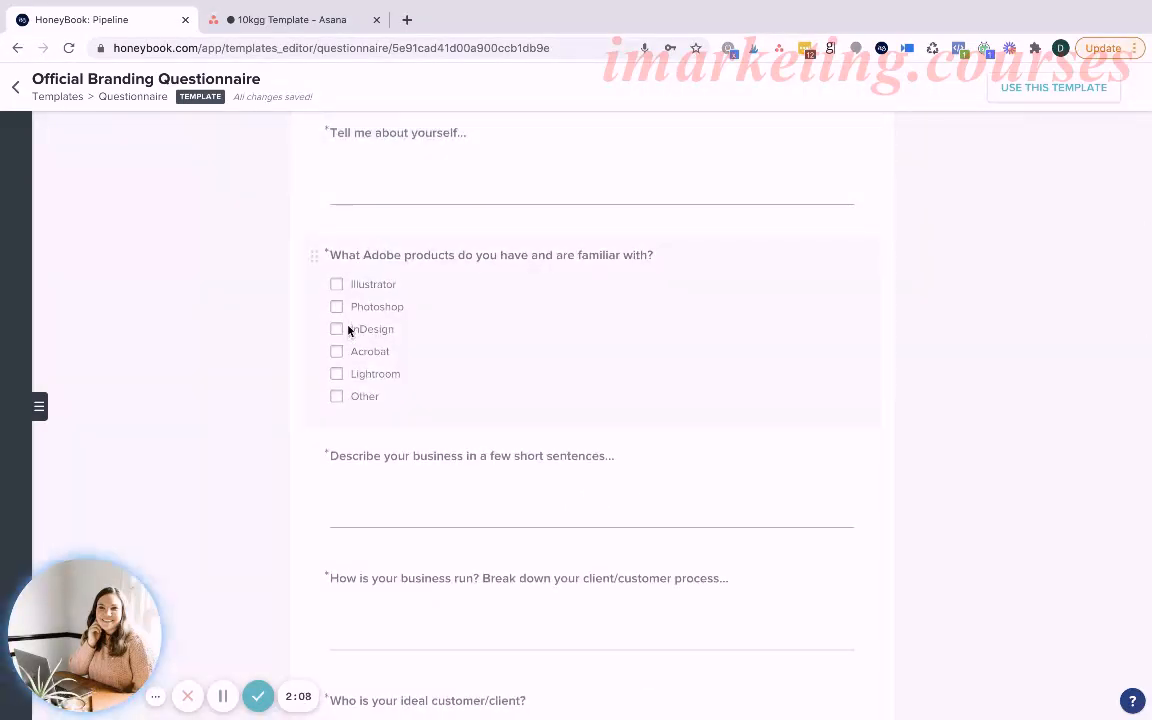
{"action": "scroll", "coordinate": [643, 450], "scroll_direction": "down", "scroll_amount": 4}
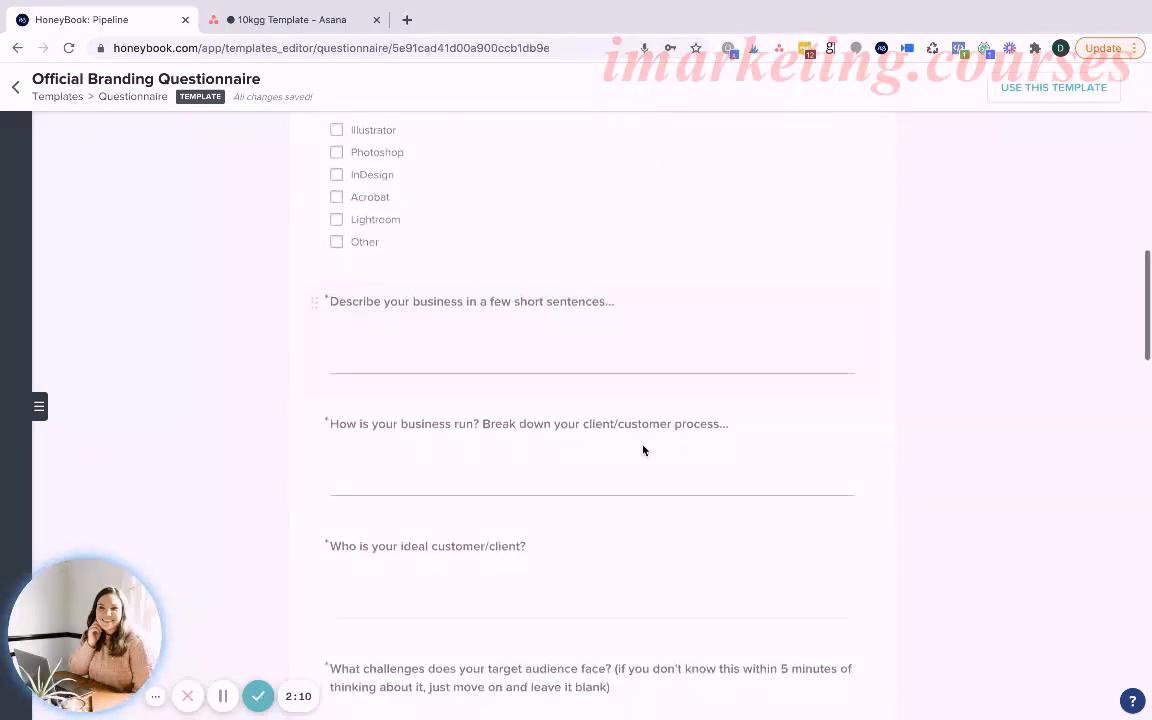
{"action": "scroll", "coordinate": [643, 445], "scroll_direction": "down", "scroll_amount": 8}
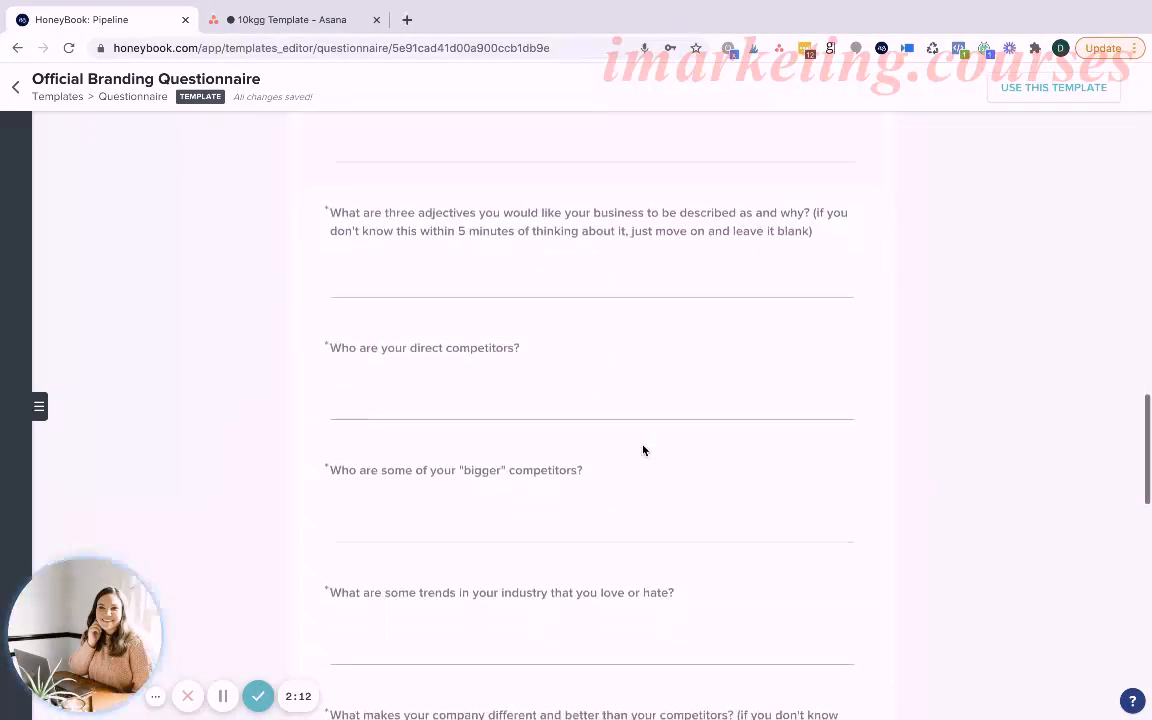
{"action": "scroll", "coordinate": [646, 425], "scroll_direction": "down", "scroll_amount": 4}
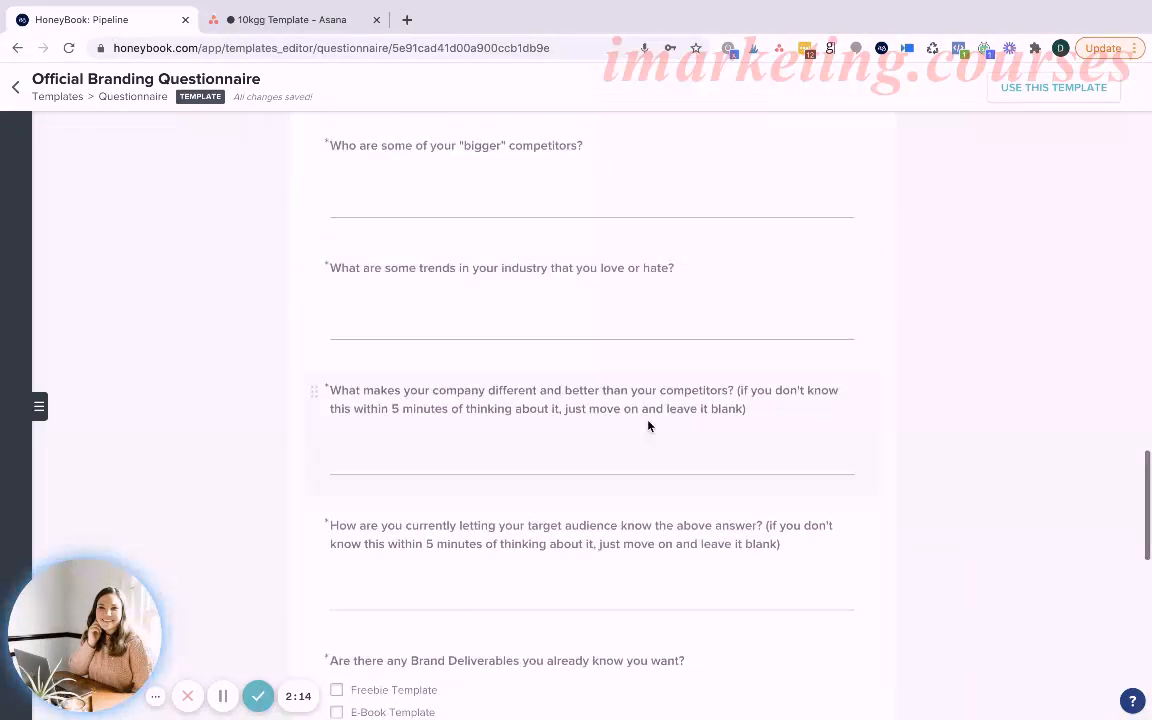
{"action": "scroll", "coordinate": [648, 421], "scroll_direction": "down", "scroll_amount": 5}
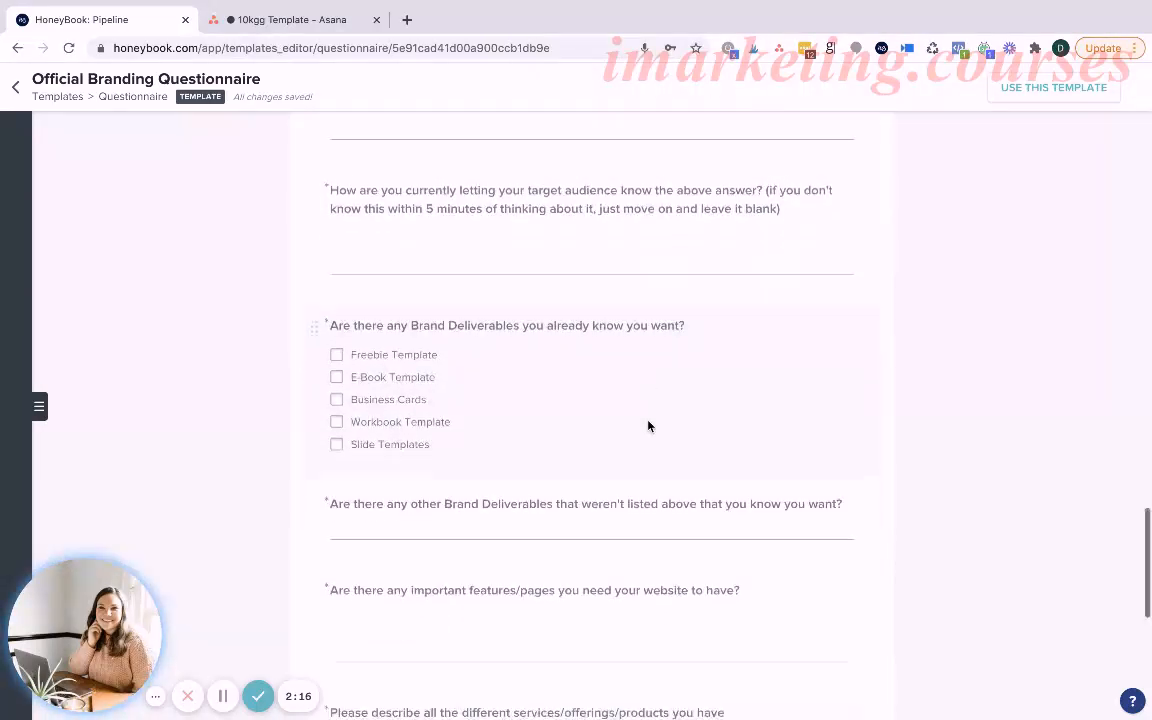
{"action": "scroll", "coordinate": [548, 411], "scroll_direction": "down", "scroll_amount": 2}
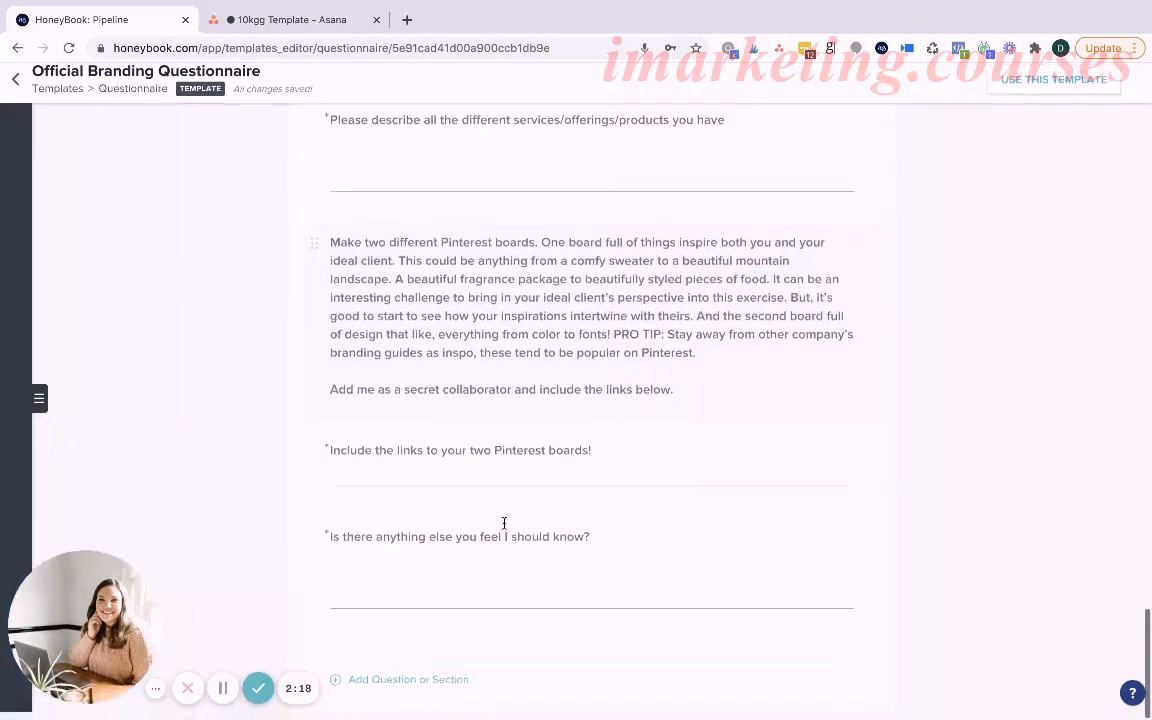
{"action": "scroll", "coordinate": [438, 355], "scroll_direction": "up", "scroll_amount": 8}
{"action": "scroll", "coordinate": [438, 355], "scroll_direction": "up", "scroll_amount": 10}
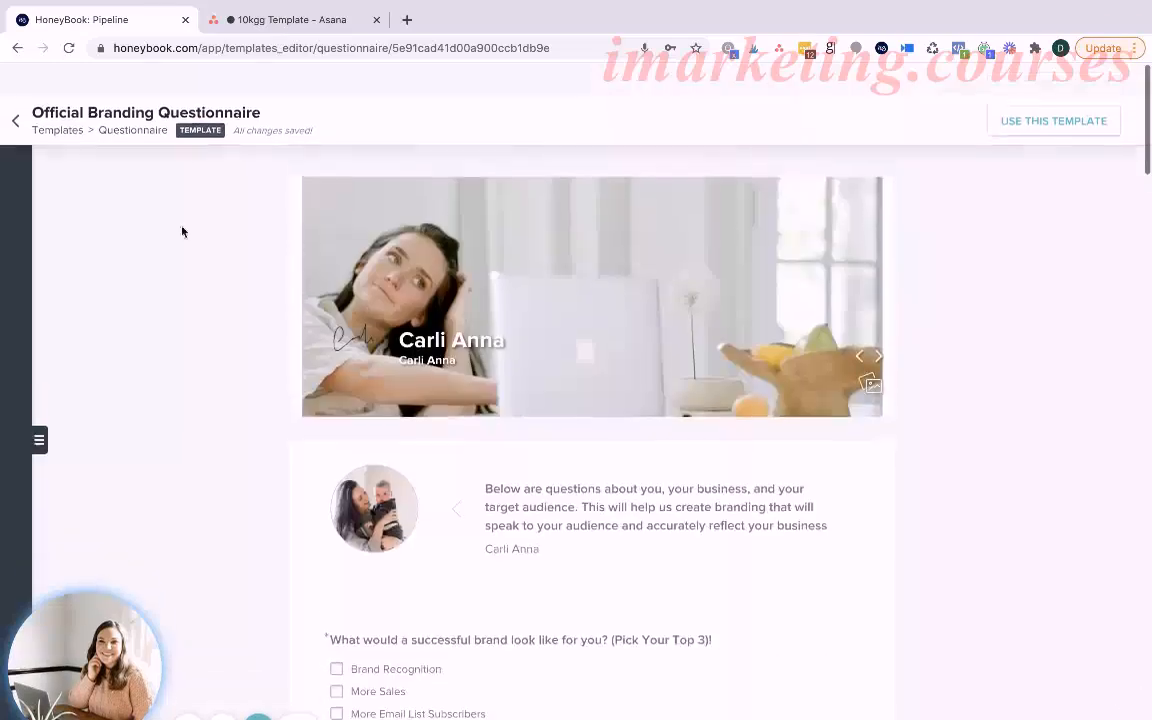
Step: Return to the questionnaire templates and reopen the 10kgg Template Questionnaire at its existing questions
{"action": "left_click", "coordinate": [15, 89]}
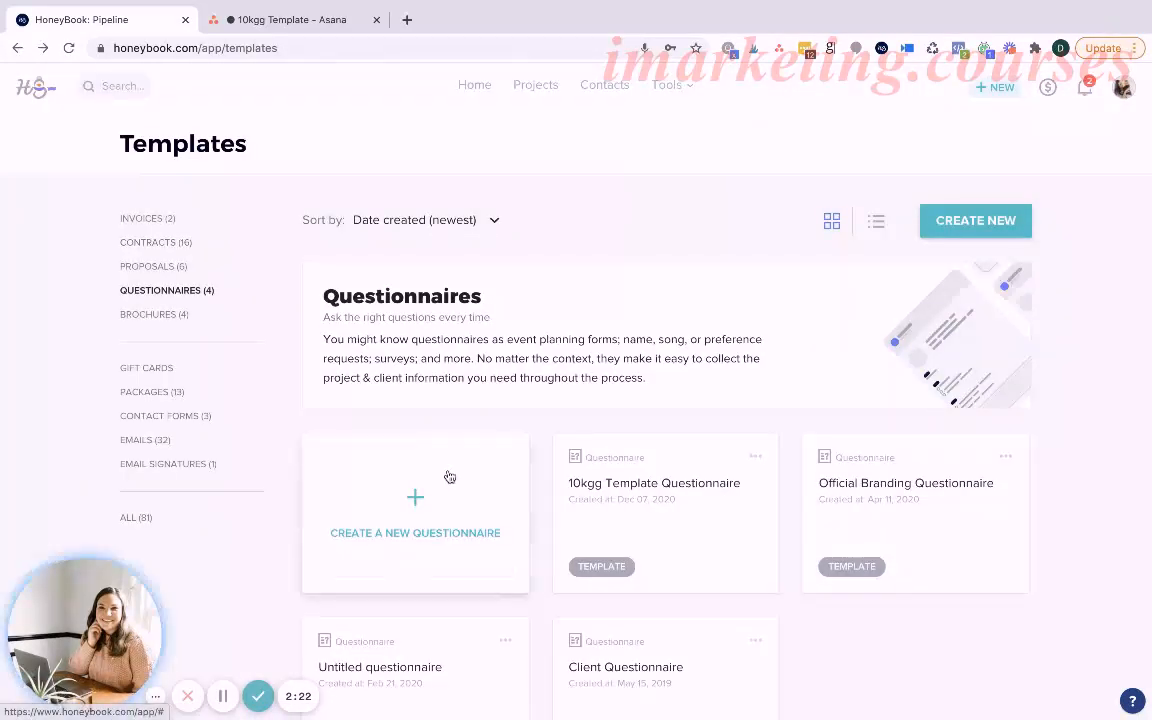
{"action": "left_click", "coordinate": [658, 524]}
{"action": "scroll", "coordinate": [455, 418], "scroll_direction": "down", "scroll_amount": 2}
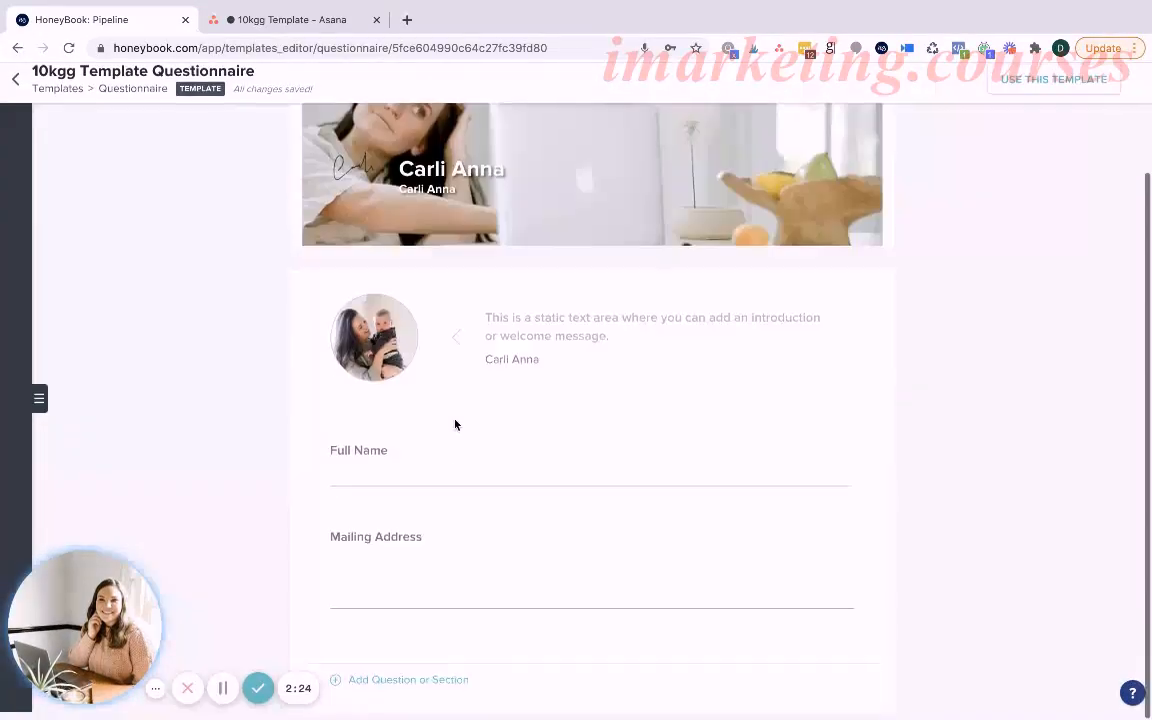
Step: Add a Checkboxes question after Mailing Address with the text "What Adobe products are you familiar with?"
{"action": "left_click", "coordinate": [357, 689]}
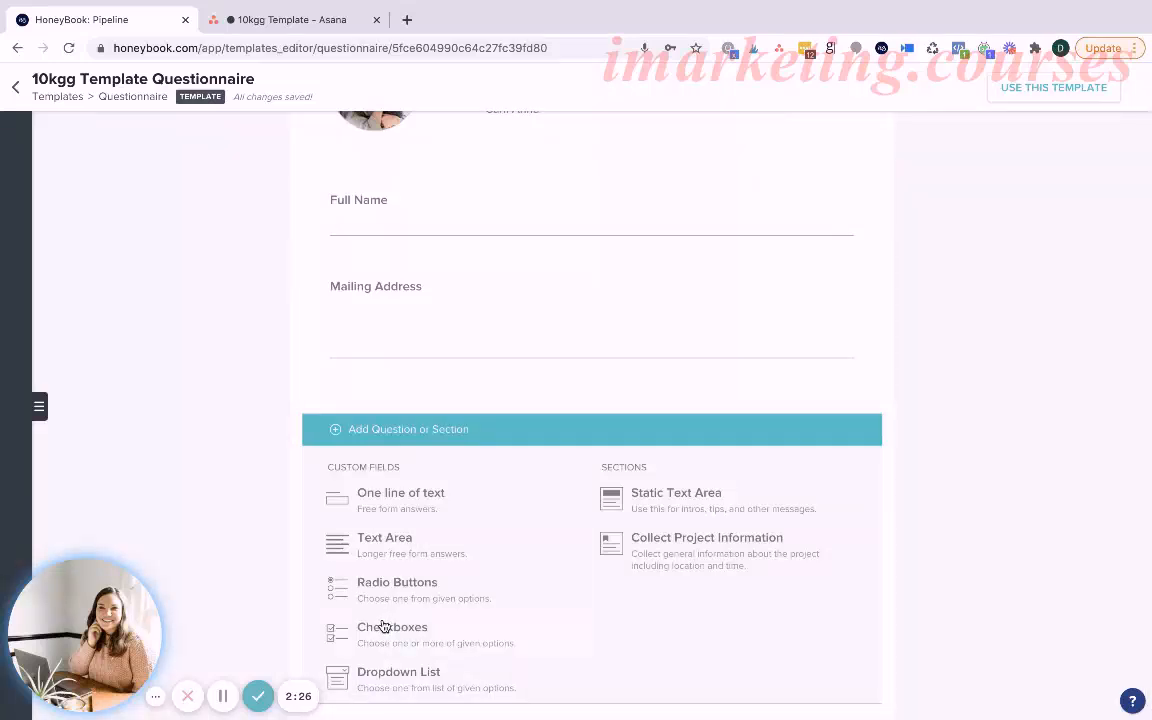
{"action": "left_click", "coordinate": [388, 627]}
{"action": "scroll", "coordinate": [382, 591], "scroll_direction": "down", "scroll_amount": 1}
{"action": "left_click", "coordinate": [382, 575]}
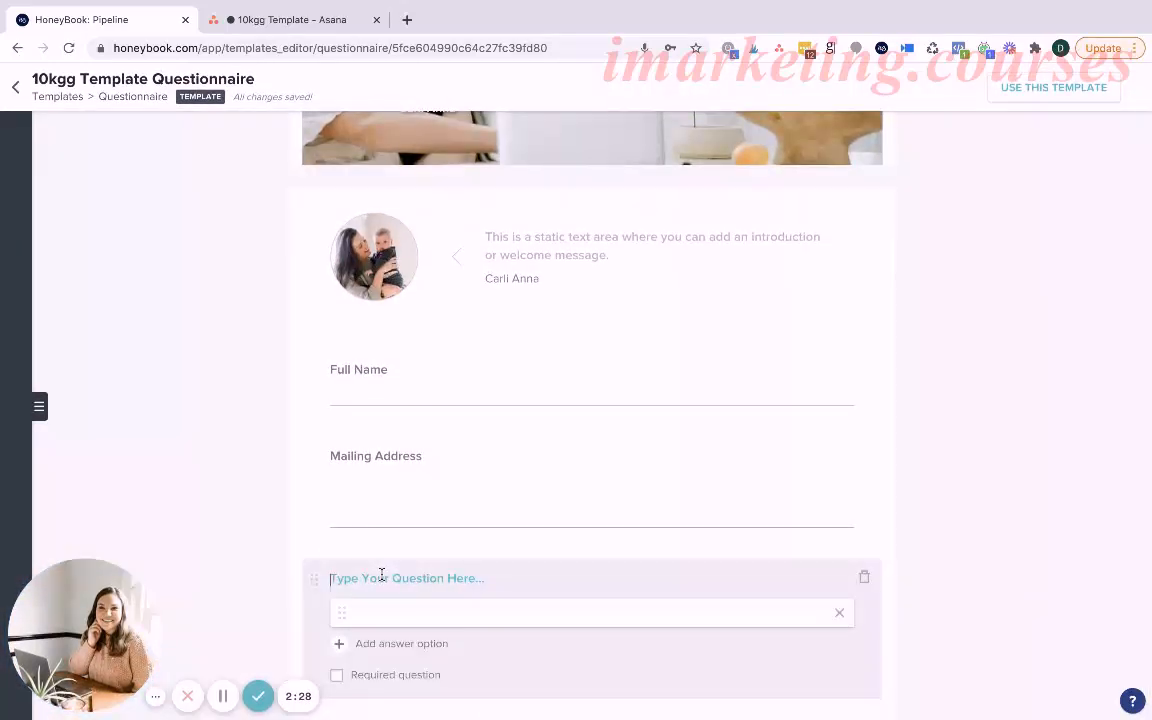
{"action": "type", "text": "What Adobe products are you"}
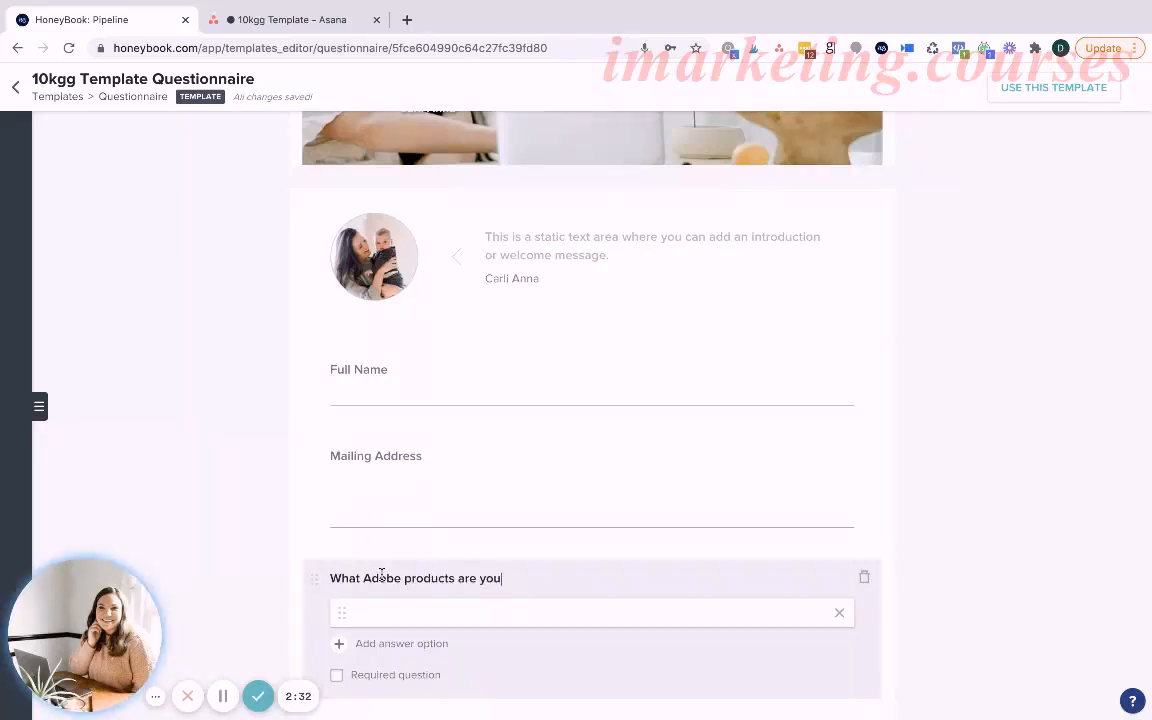
{"action": "type", "text": " familiar with?"}
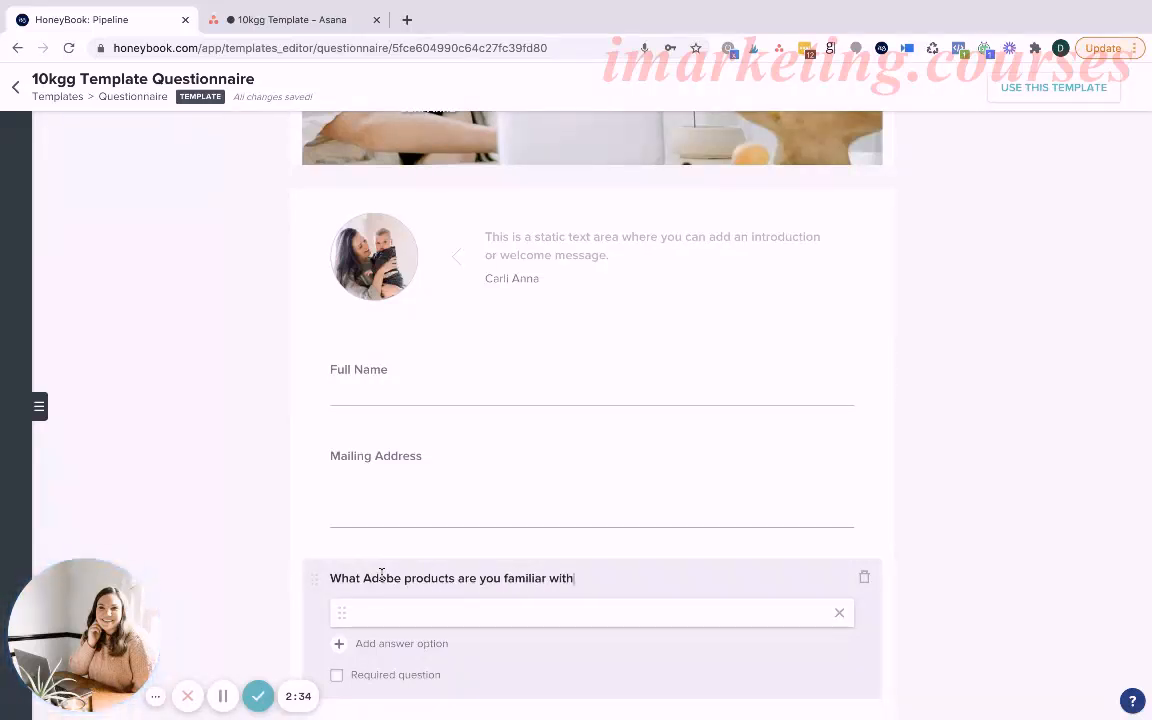
Step: Enter InDesign and Photoshop as the answer options of the Adobe products question and finish editing it
{"action": "left_click", "coordinate": [478, 616]}
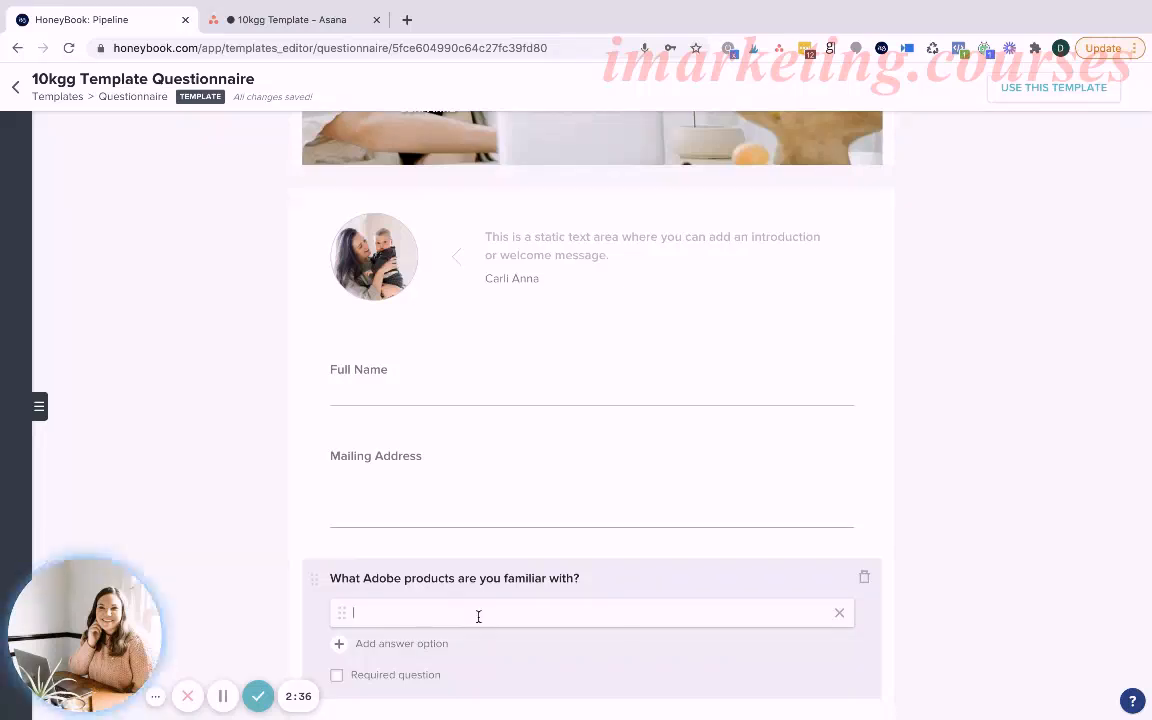
{"action": "type", "text": "InDesign"}
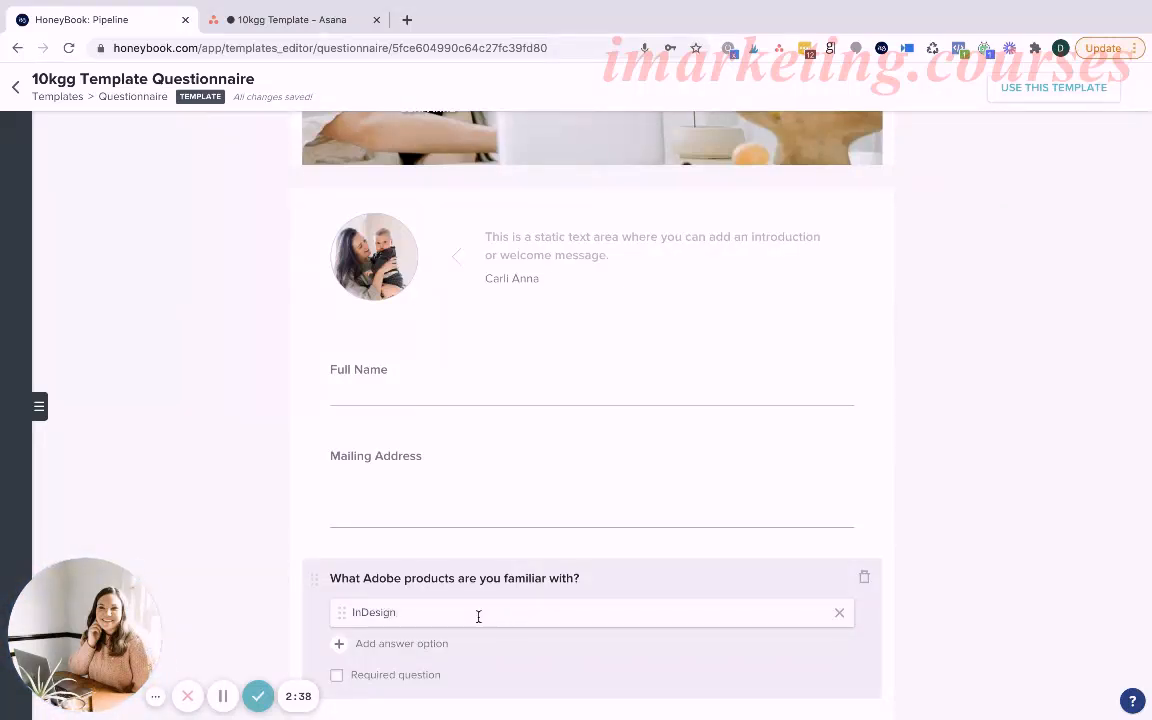
{"action": "key", "text": "Return"}
{"action": "type", "text": "Photosho"}
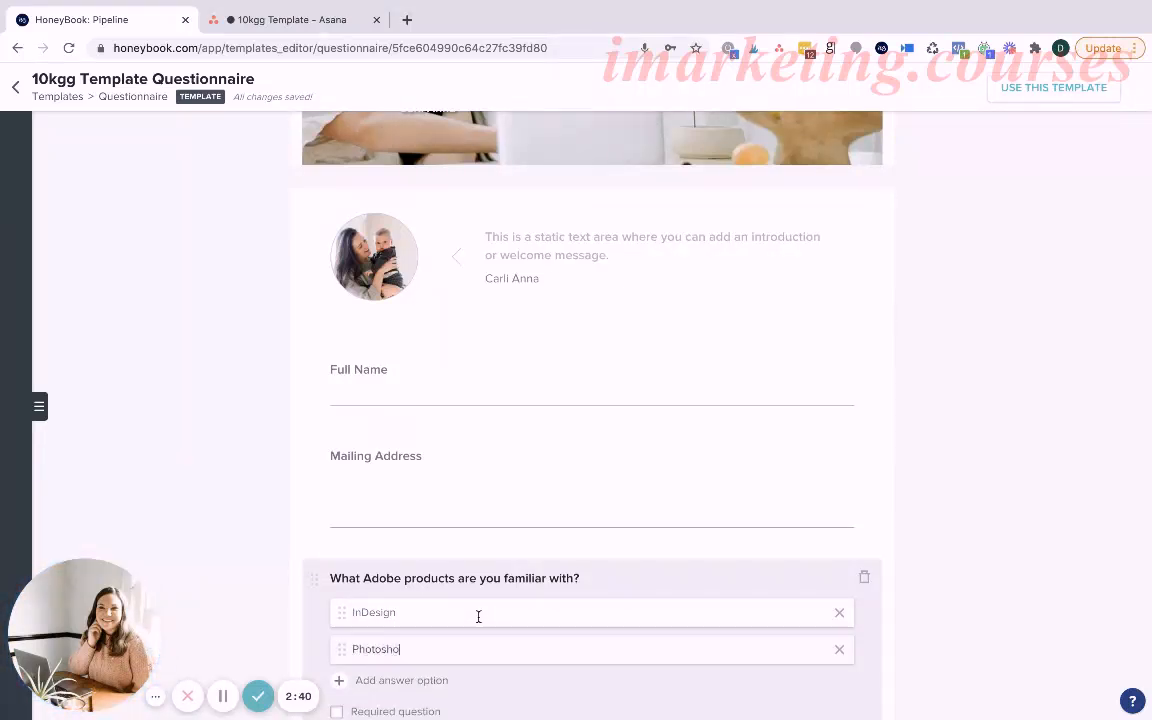
{"action": "type", "text": "p"}
{"action": "key", "text": "Return"}
{"action": "scroll", "coordinate": [485, 560], "scroll_direction": "down", "scroll_amount": 2}
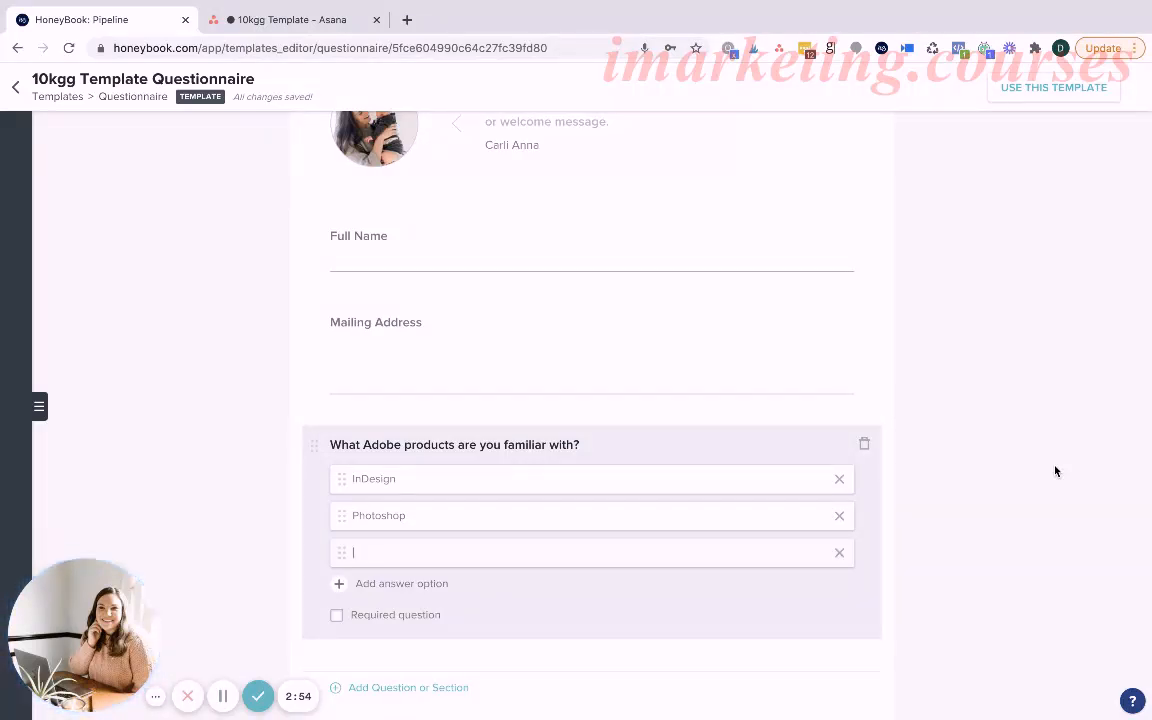
{"action": "left_click", "coordinate": [1000, 446]}
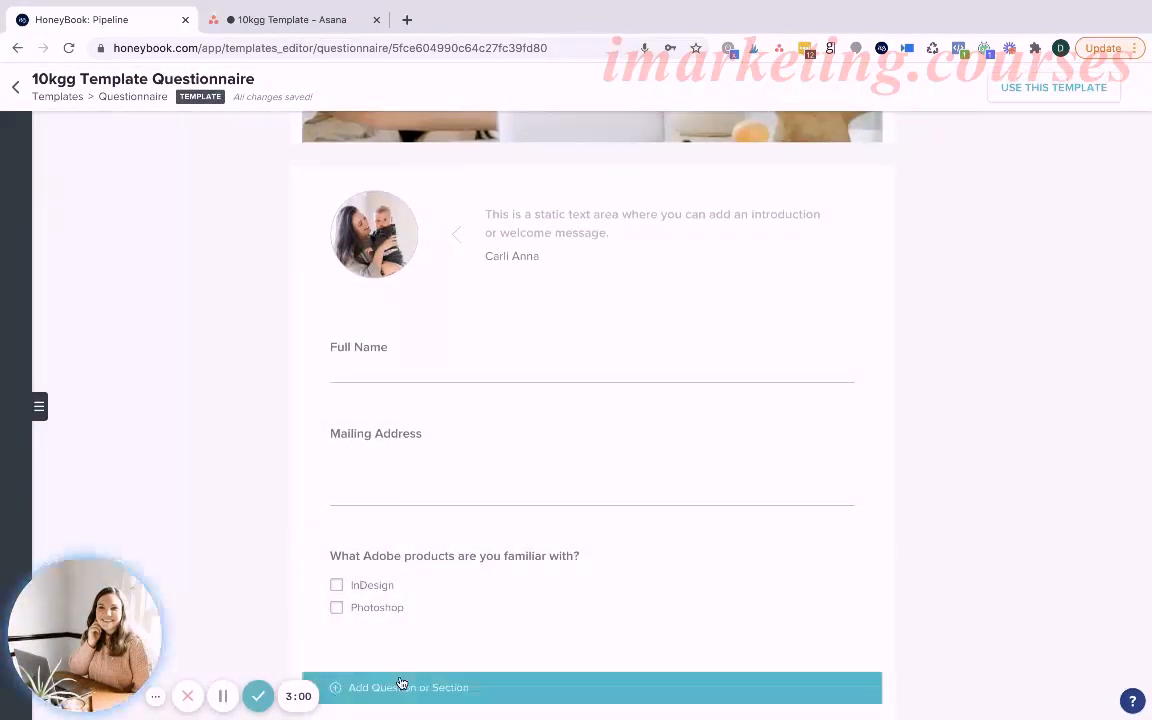
Step: Add a Radio Buttons question after the Adobe products question with the text "Have you had branding done in the past?"
{"action": "left_click", "coordinate": [401, 686]}
{"action": "left_click", "coordinate": [380, 602]}
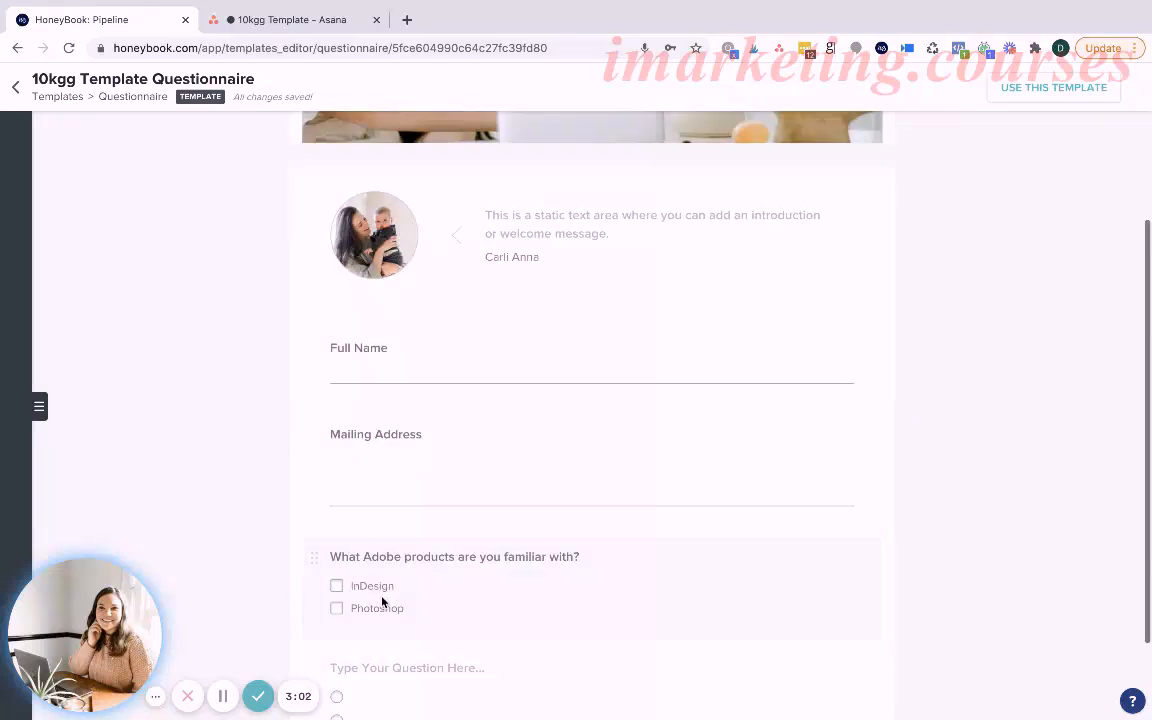
{"action": "left_click", "coordinate": [378, 665]}
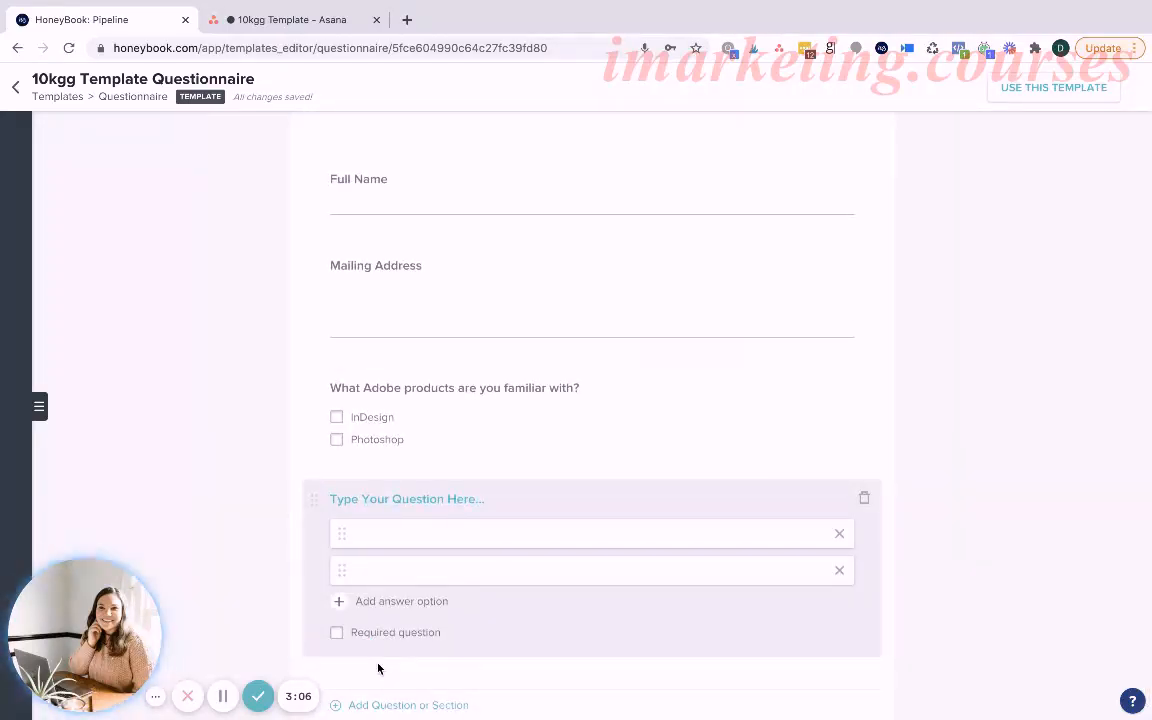
{"action": "type", "text": "Have you had branding "}
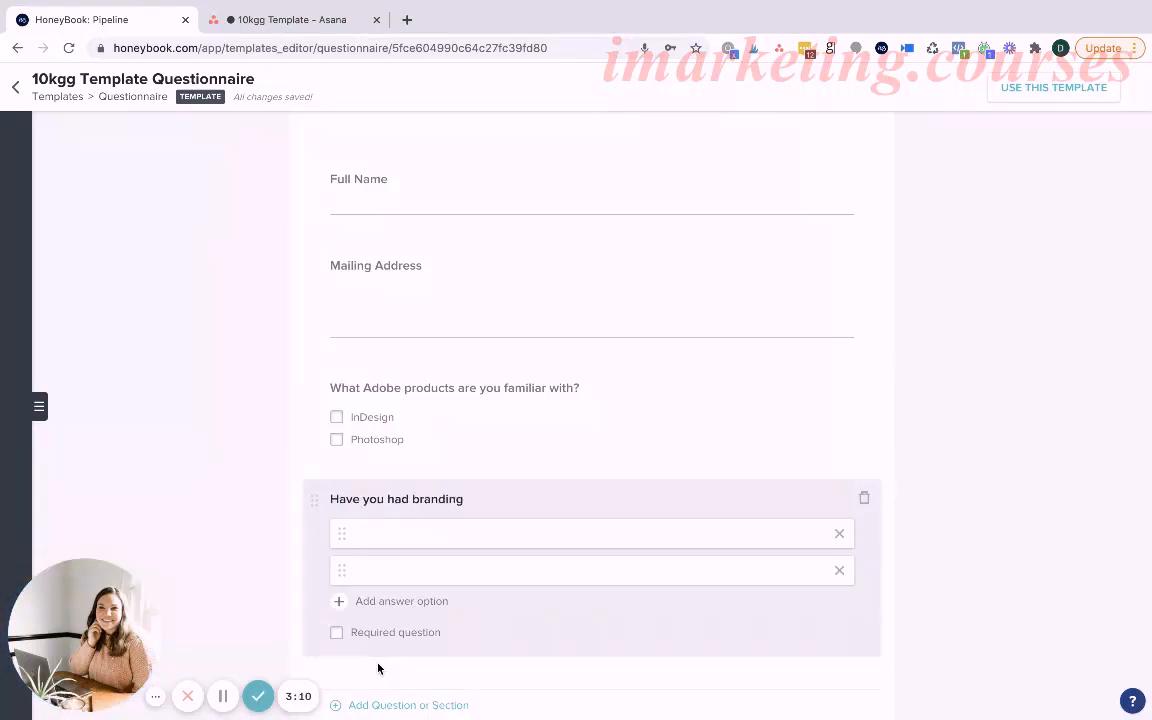
{"action": "type", "text": "done in the past?"}
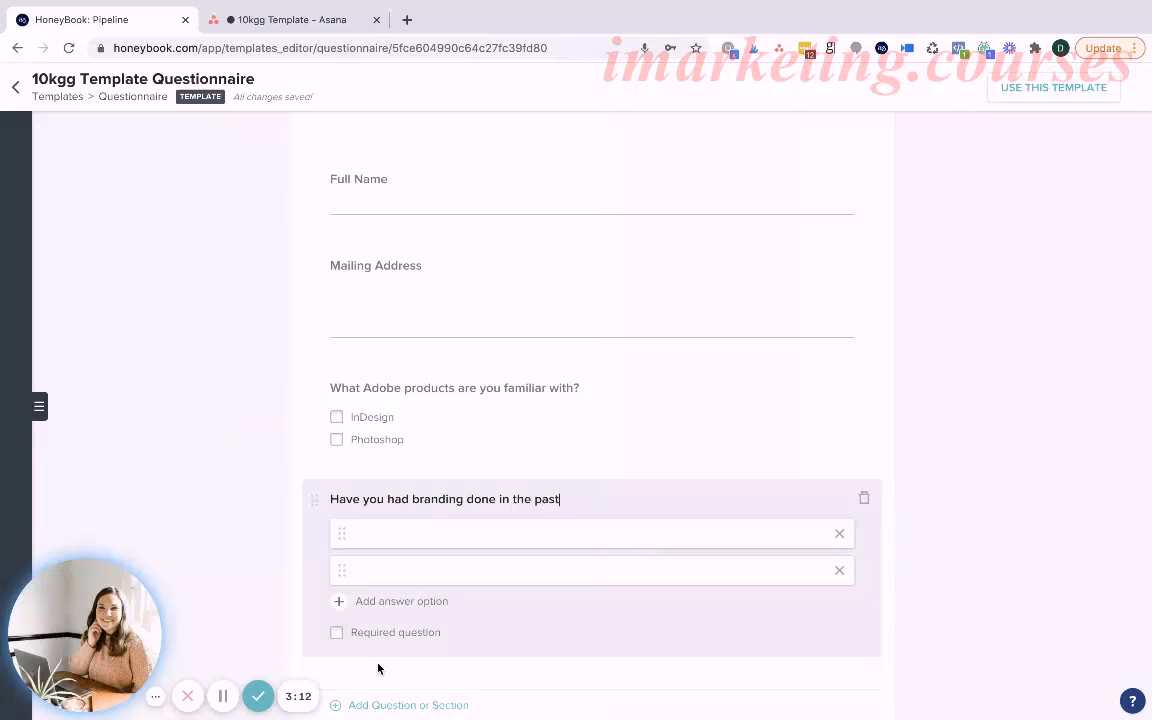
Step: Enter Yes and No as the answer options of the past branding question and finish editing it
{"action": "left_click", "coordinate": [420, 535]}
{"action": "type", "text": "Yes"}
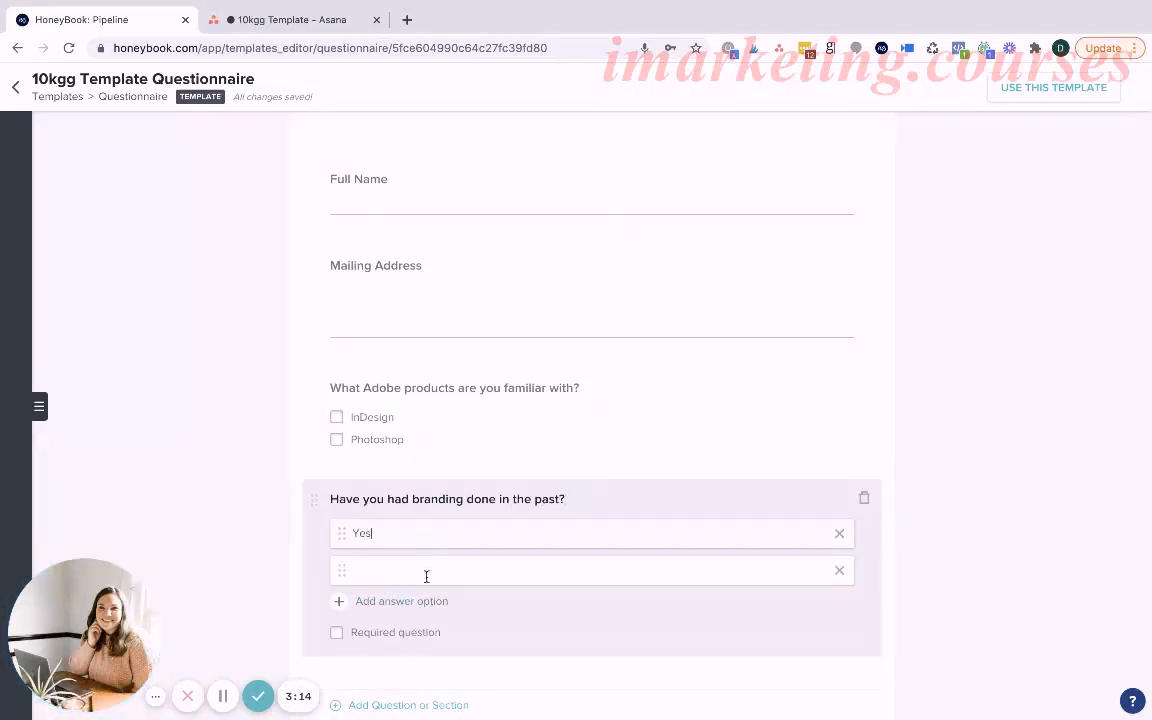
{"action": "left_click", "coordinate": [424, 572]}
{"action": "type", "text": "No"}
{"action": "left_click", "coordinate": [919, 459]}
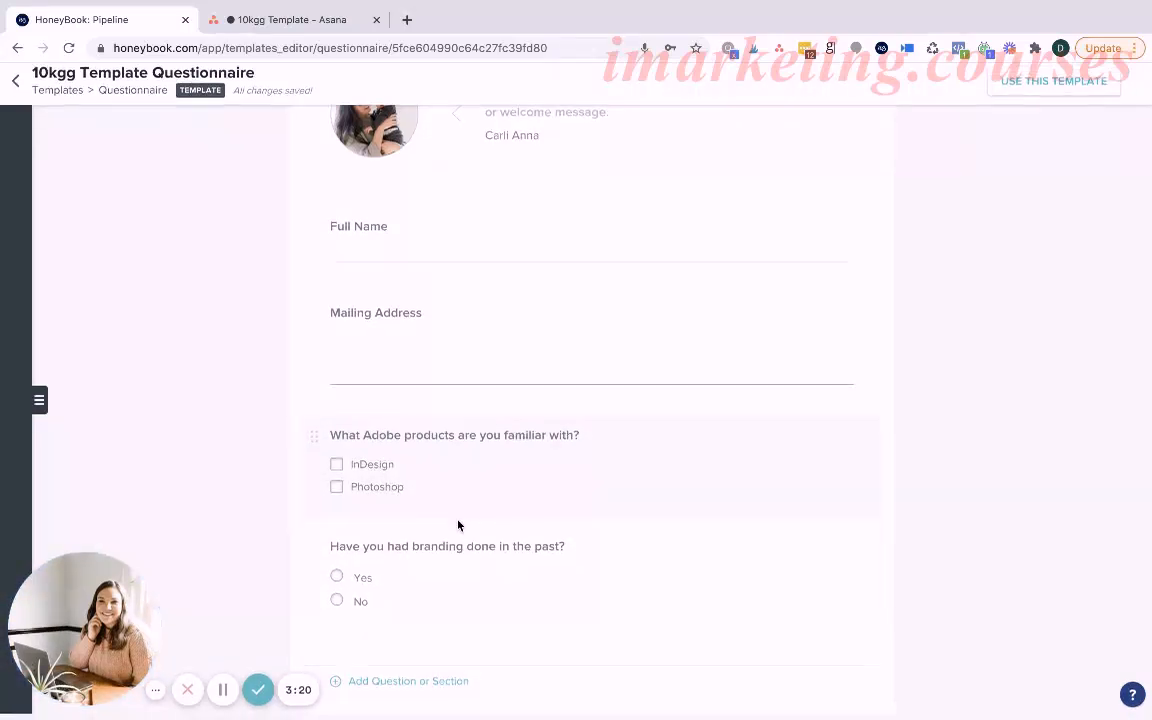
Step: Open the choice of question and section types below the past branding question
{"action": "left_click", "coordinate": [440, 687]}
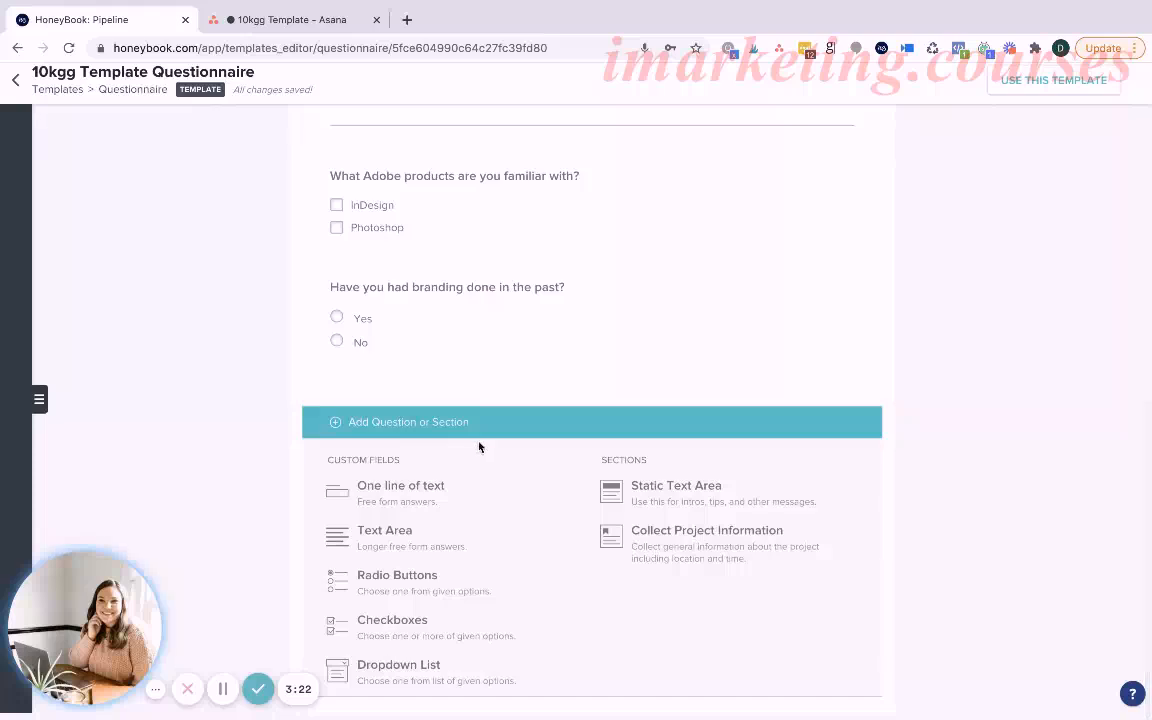